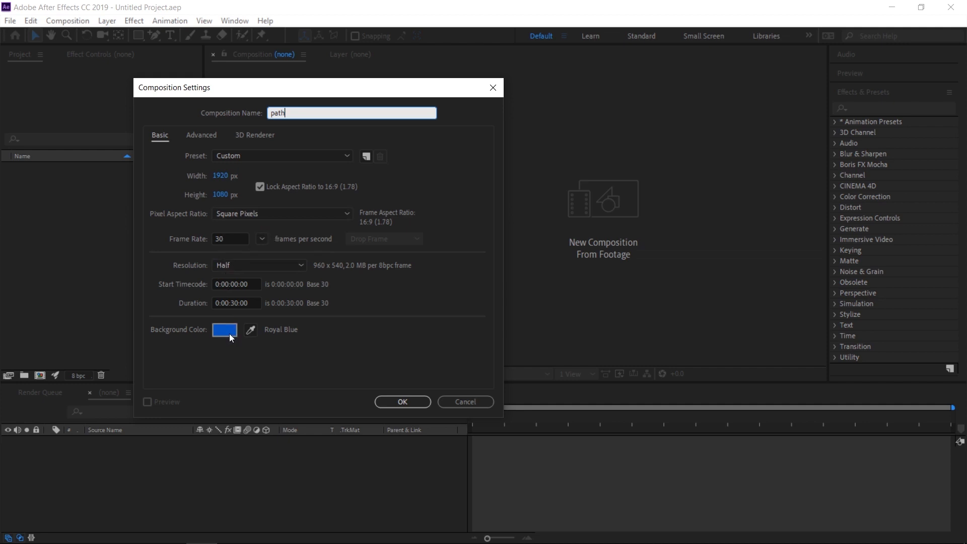
Set the background color of the "path" composition to black (000000) and create the 1920 x 1080, 30-second composition.
click(230, 335)
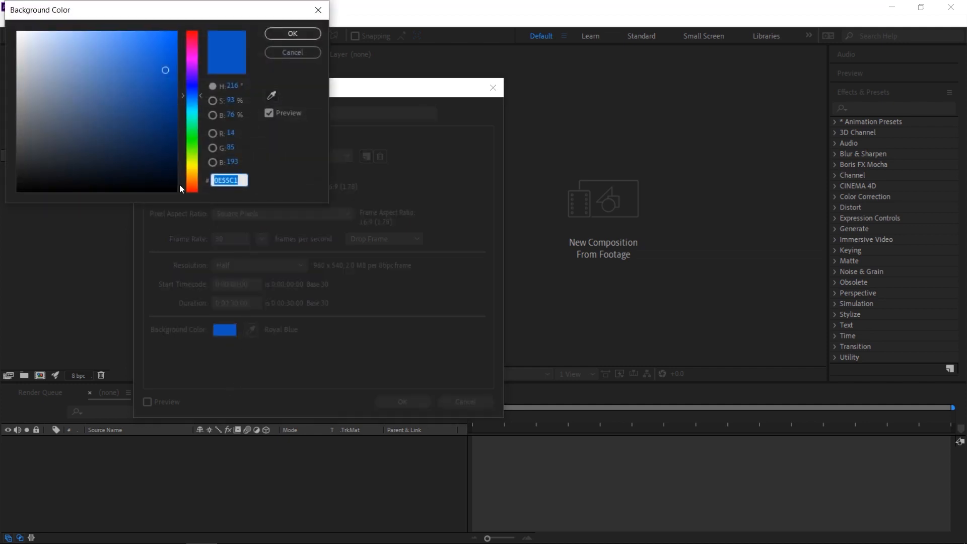
drag(169, 181, 225, 201)
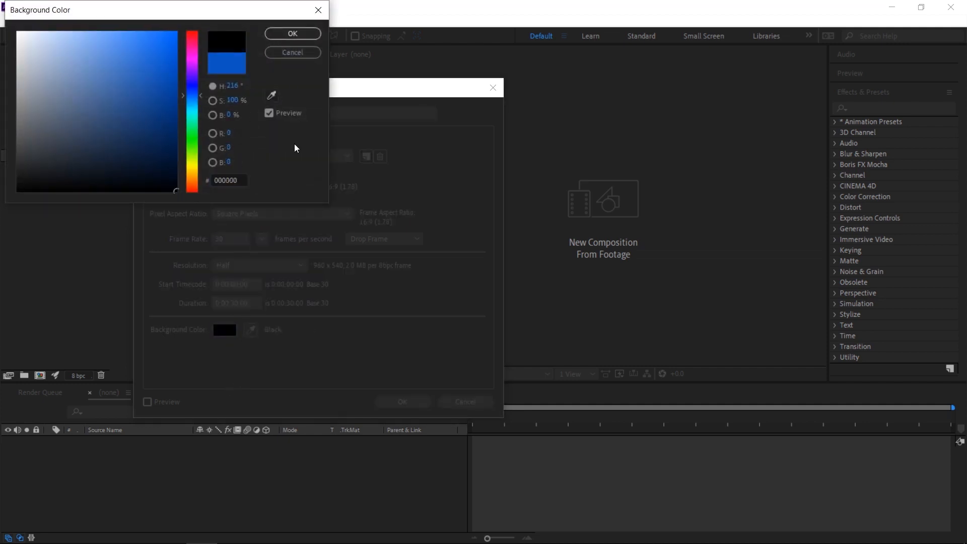
click(283, 35)
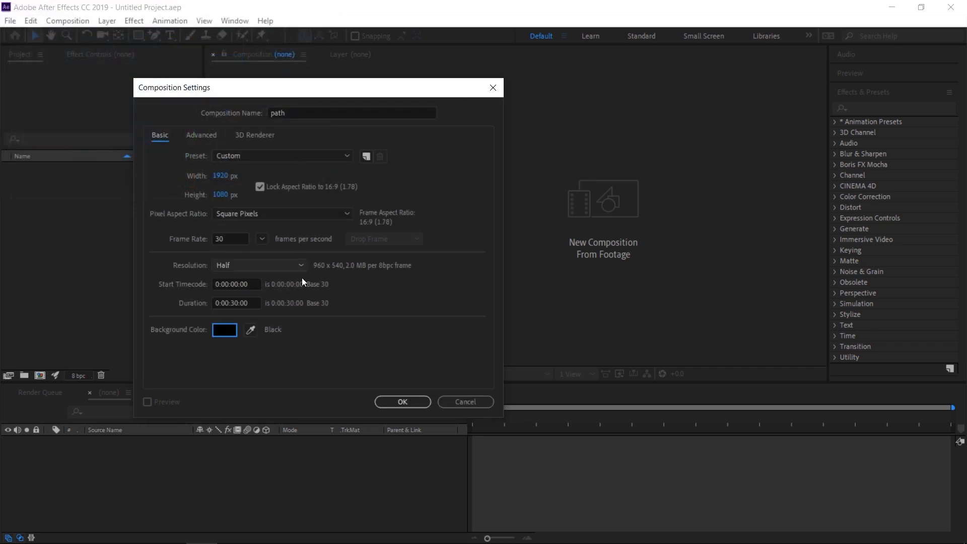
click(391, 403)
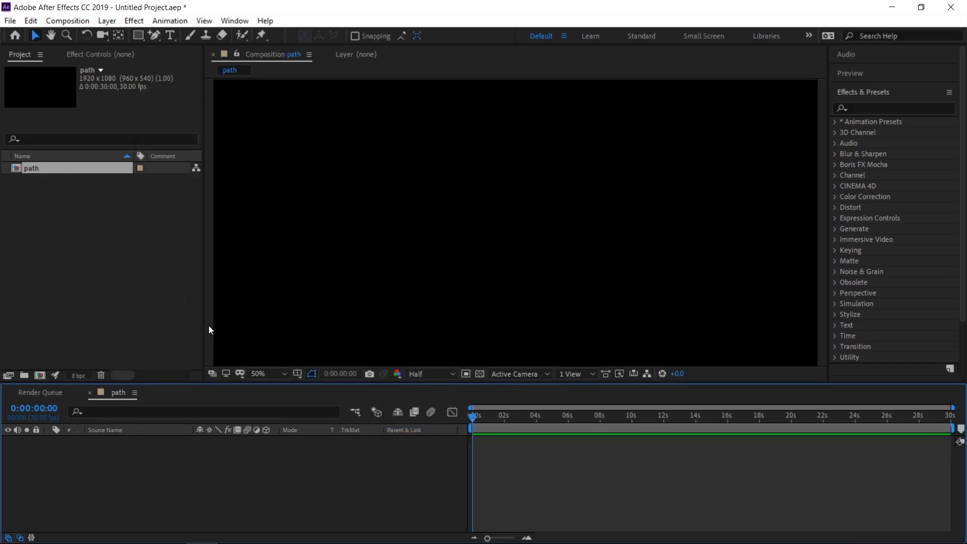
Import plane.png from the path folder as footage and add it as a layer to the path composition.
double_click(113, 270)
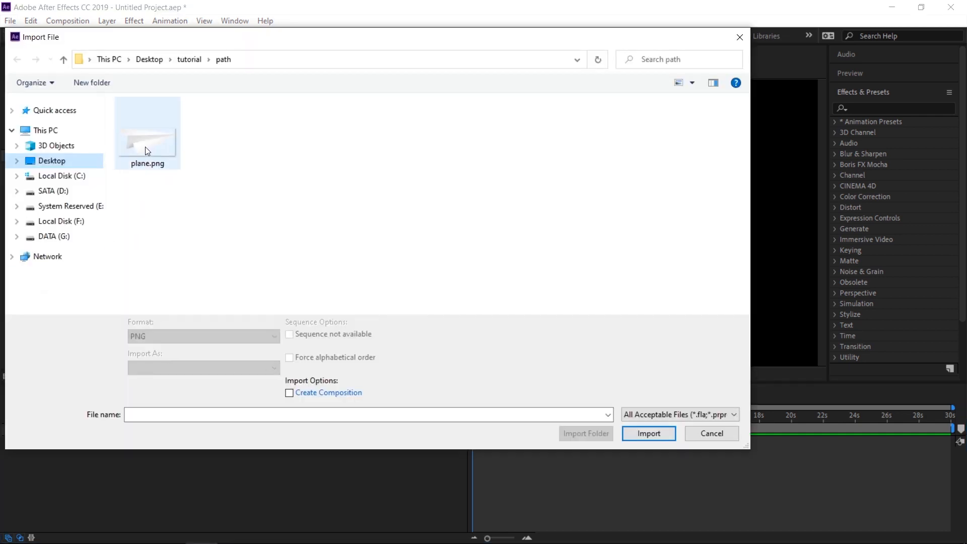
click(147, 160)
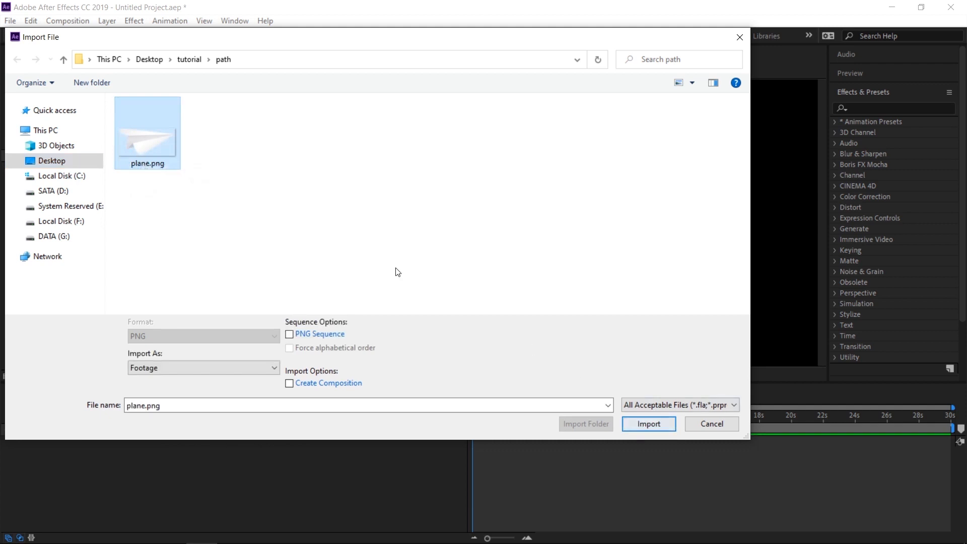
click(648, 423)
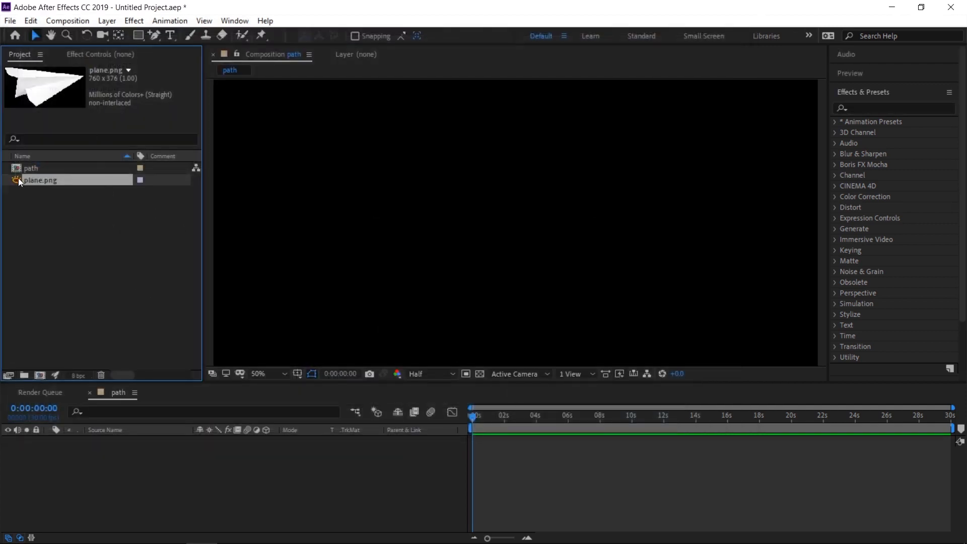
drag(18, 177, 120, 459)
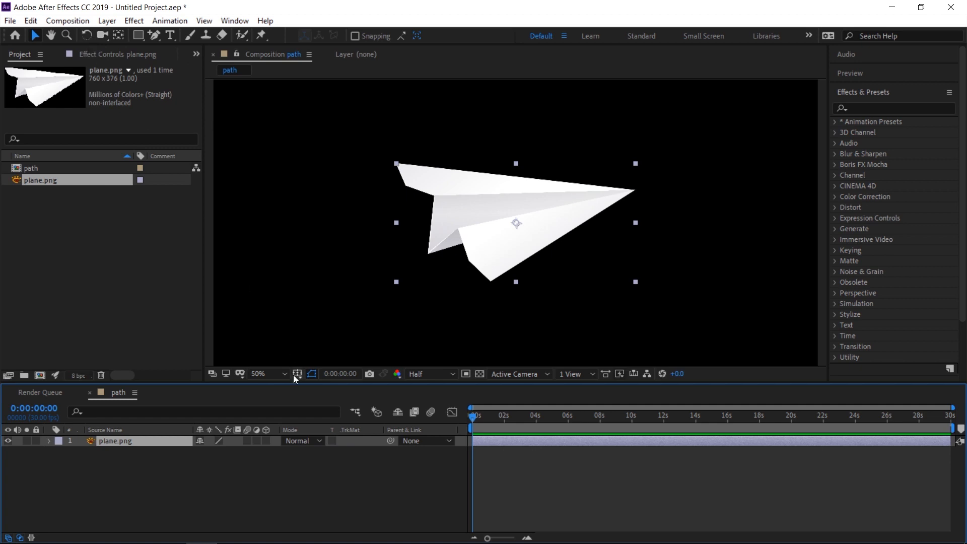
Change the path composition's background color to a deep royal blue in its composition settings.
click(273, 373)
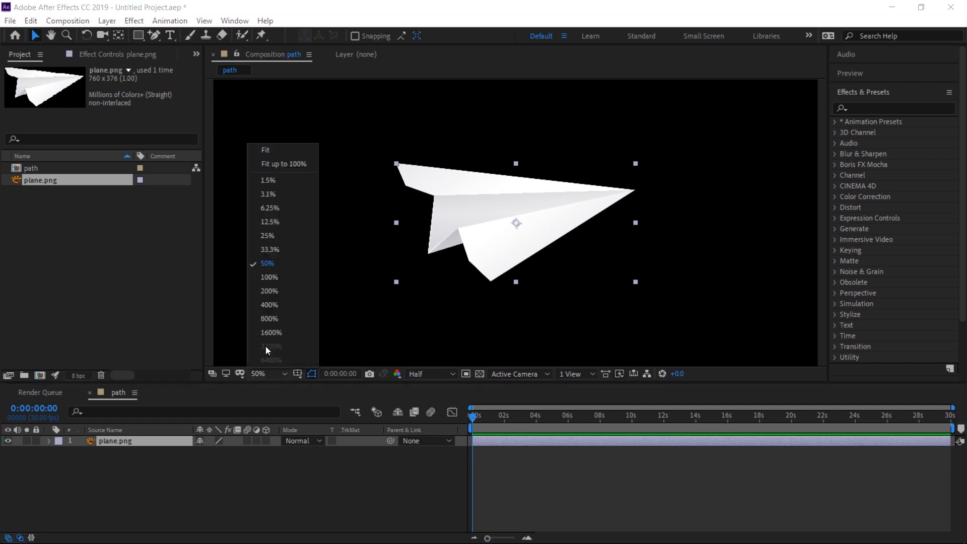
click(267, 150)
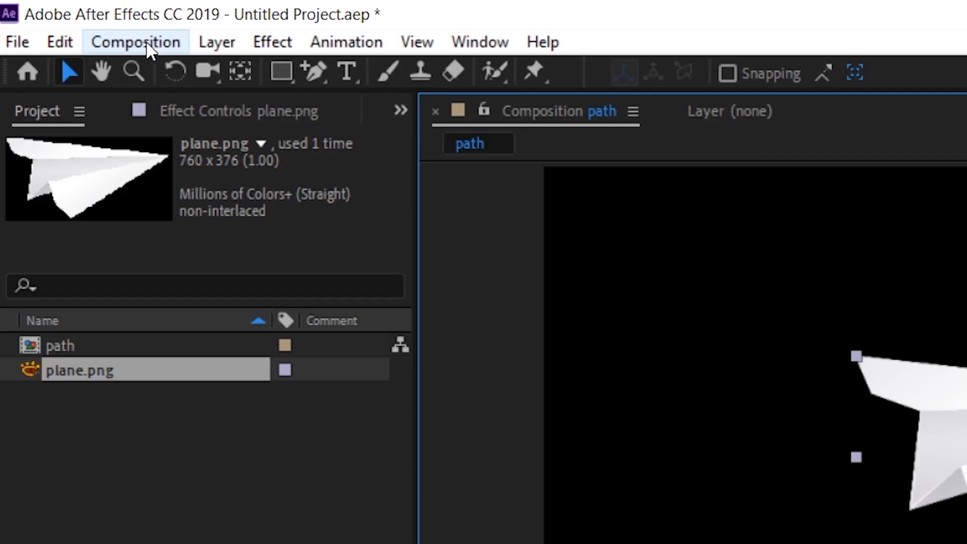
click(67, 20)
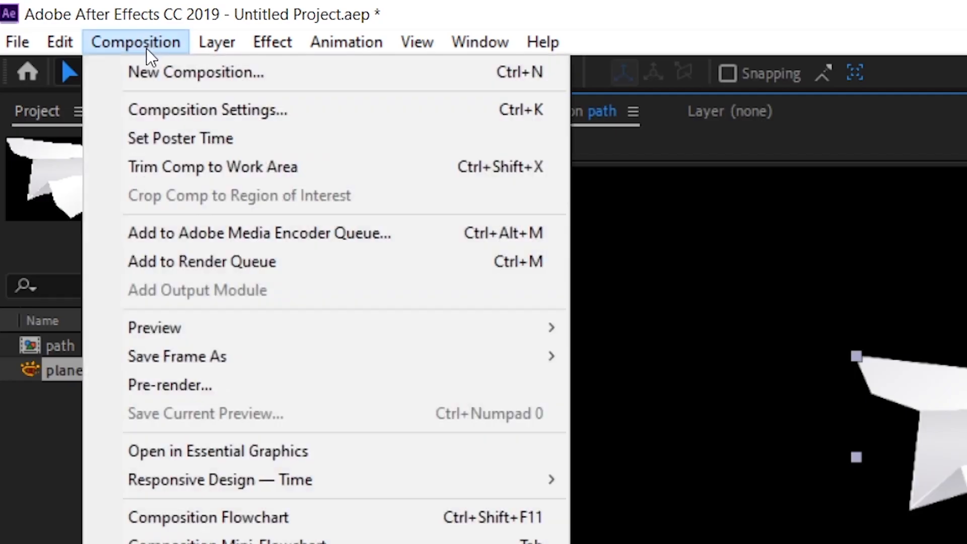
click(175, 111)
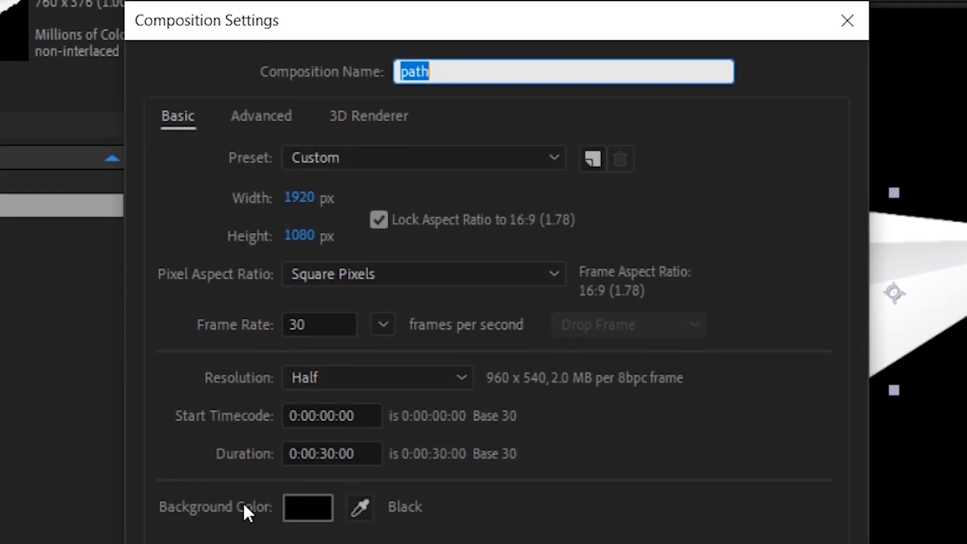
click(300, 512)
click(244, 38)
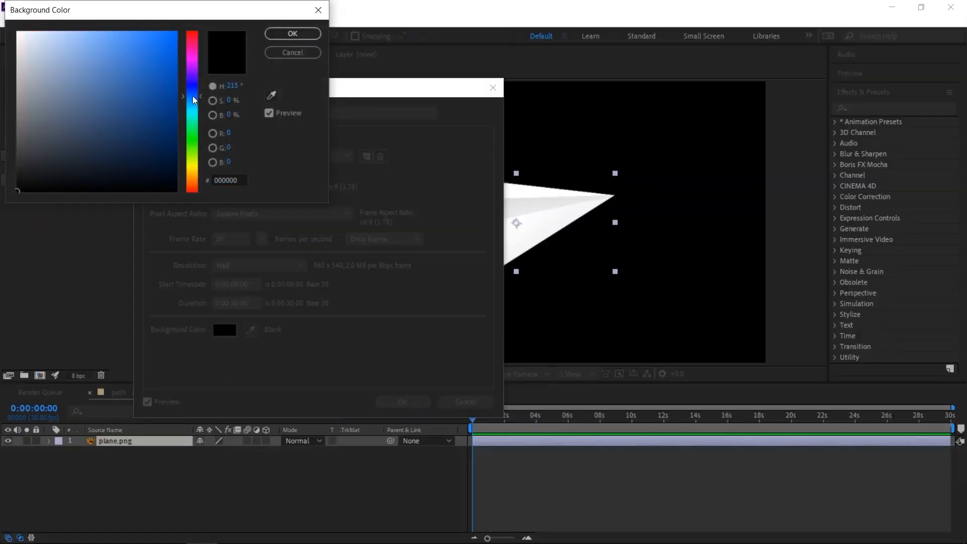
mouse_move(194, 100)
mouse_down()
mouse_move(160, 94)
mouse_move(166, 108)
mouse_move(164, 99)
mouse_up()
click(298, 31)
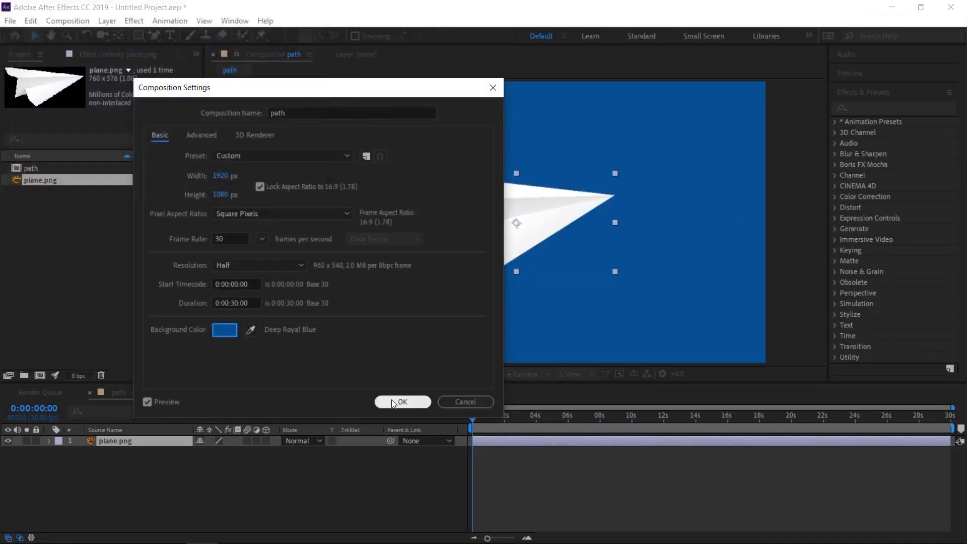
click(392, 402)
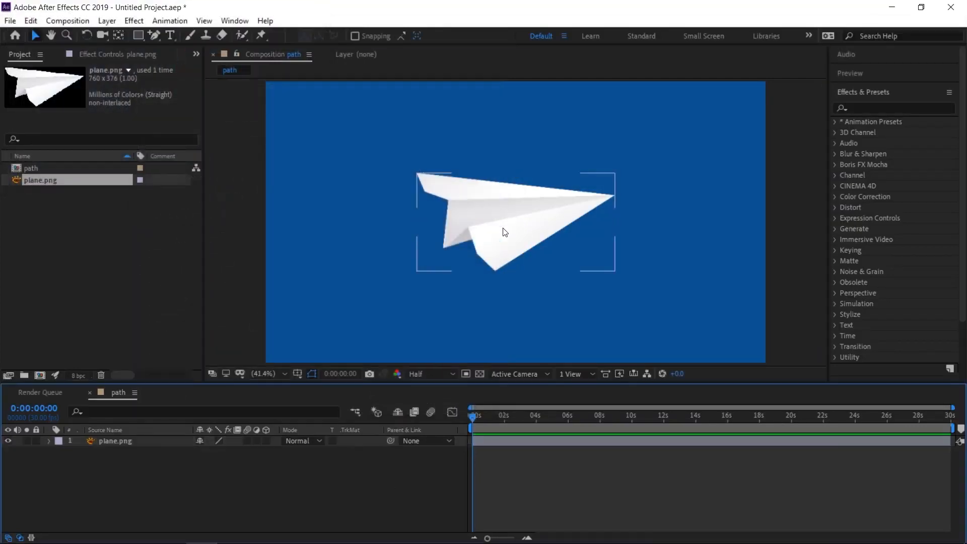
Hide the plane.png layer and draw a three-point wavy curve with the Pen tool, starting and ending just outside the frame.
click(8, 441)
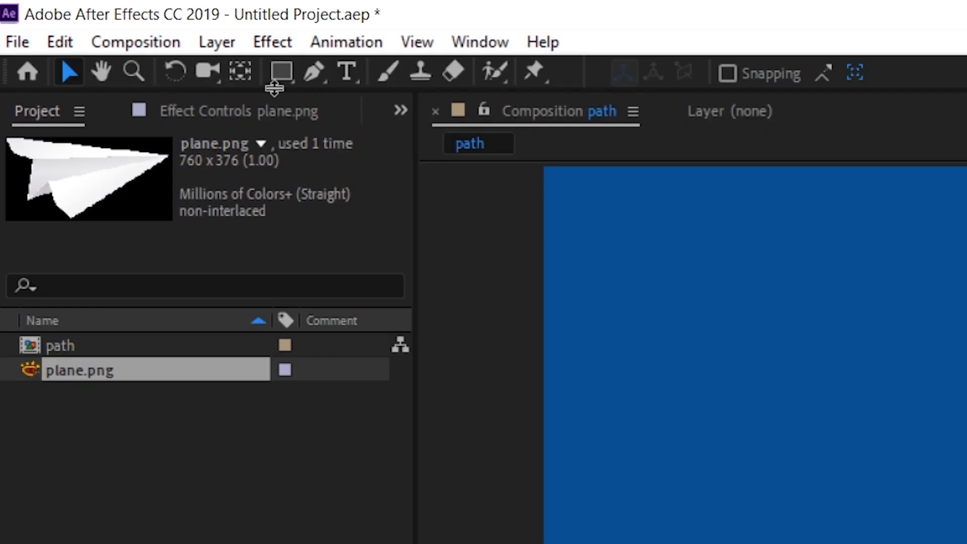
click(312, 74)
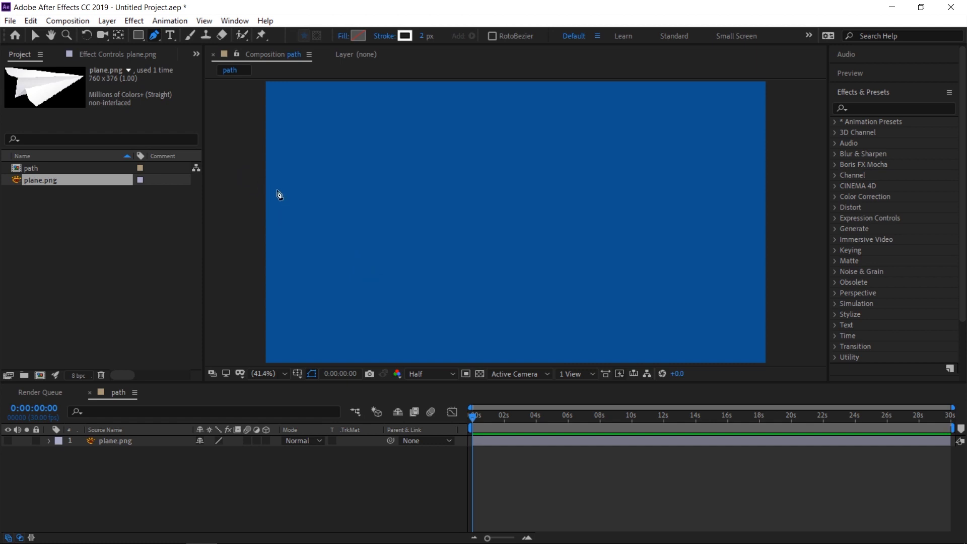
drag(242, 187, 301, 172)
drag(491, 268, 612, 262)
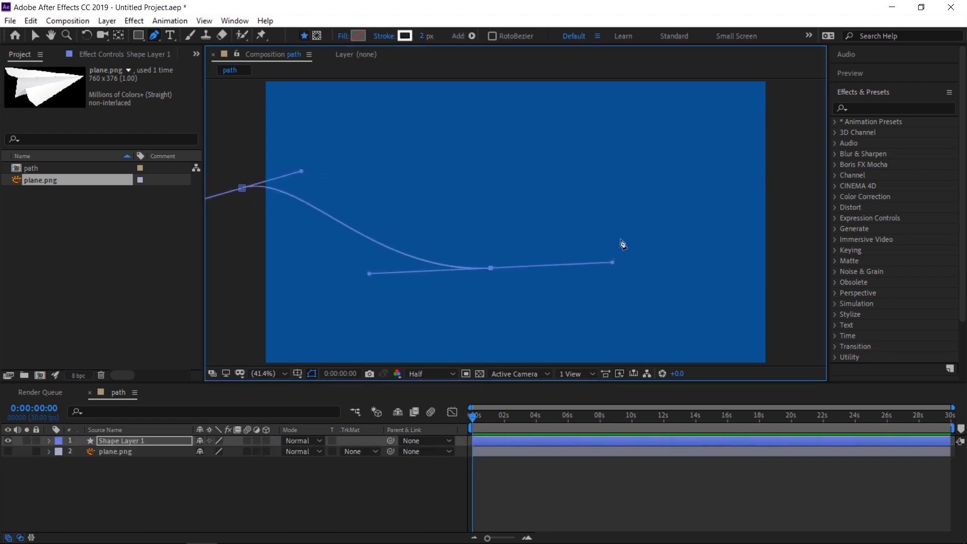
drag(780, 160, 869, 158)
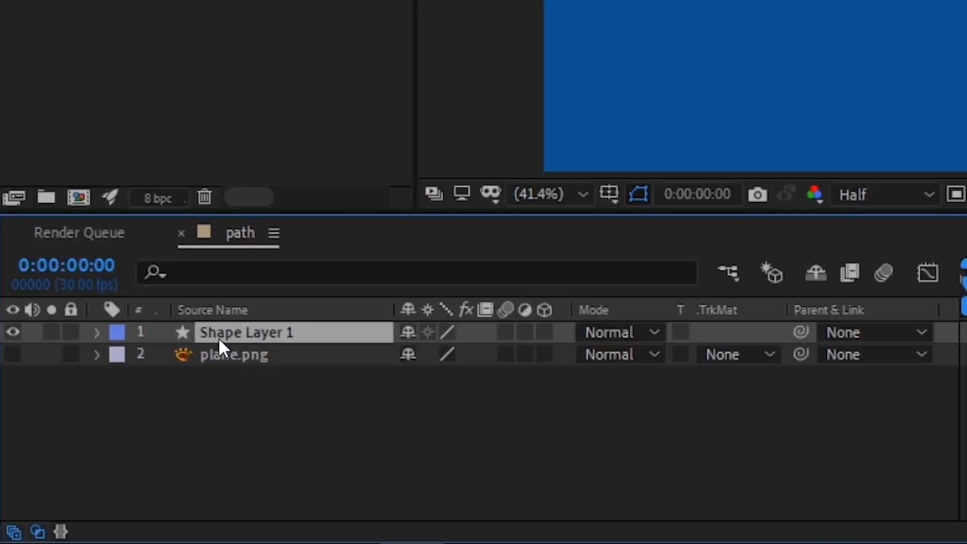
Reveal the Path property under Contents, Shape 1, Path 1 of Shape Layer 1, copy it, and collapse the layer.
click(96, 332)
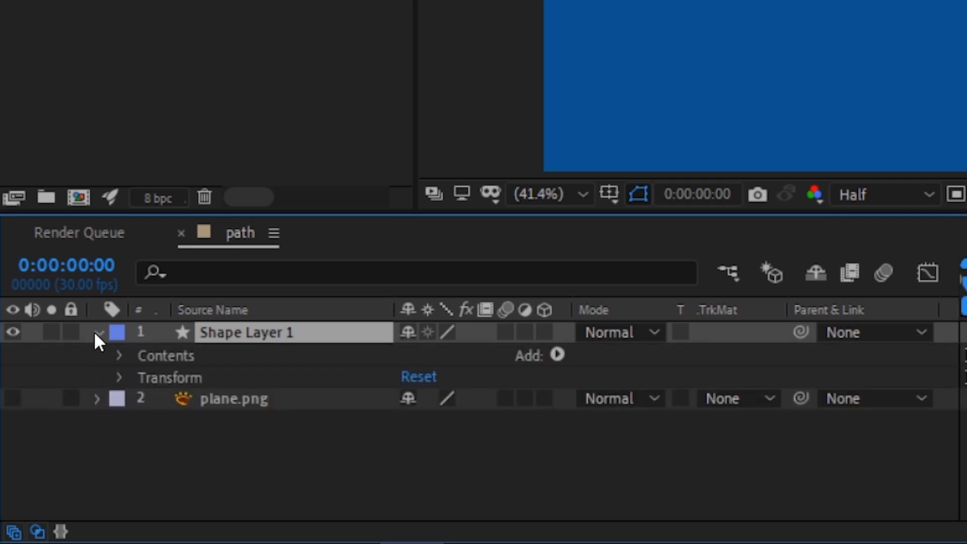
click(160, 356)
click(119, 356)
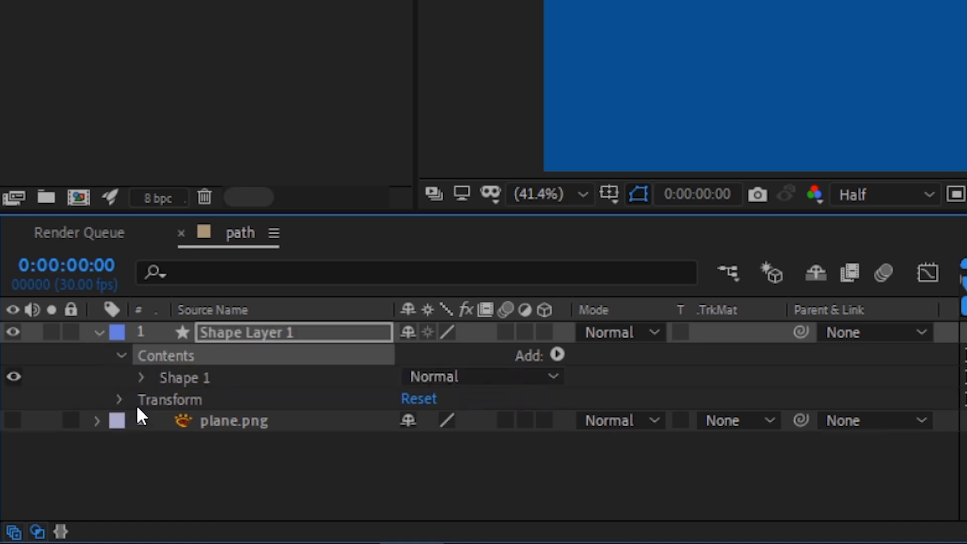
click(186, 378)
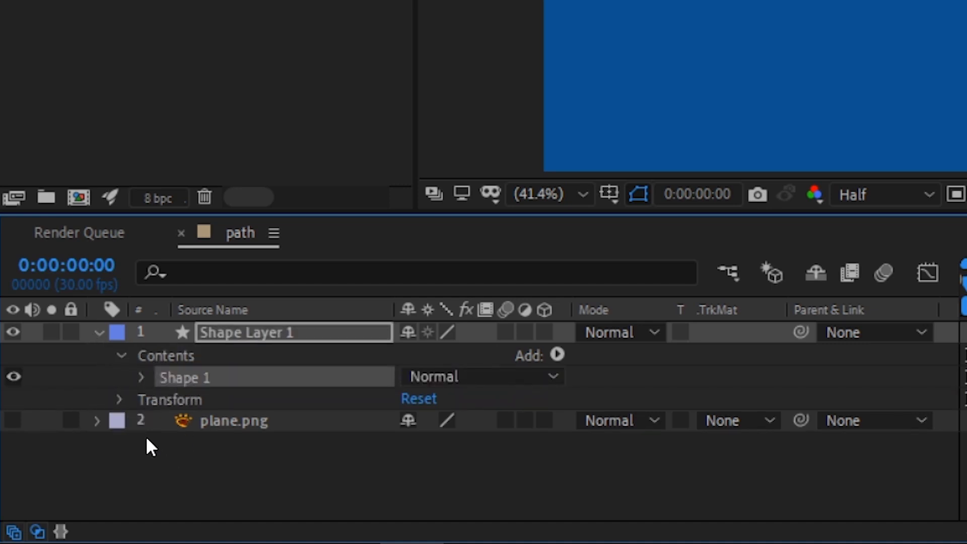
click(142, 378)
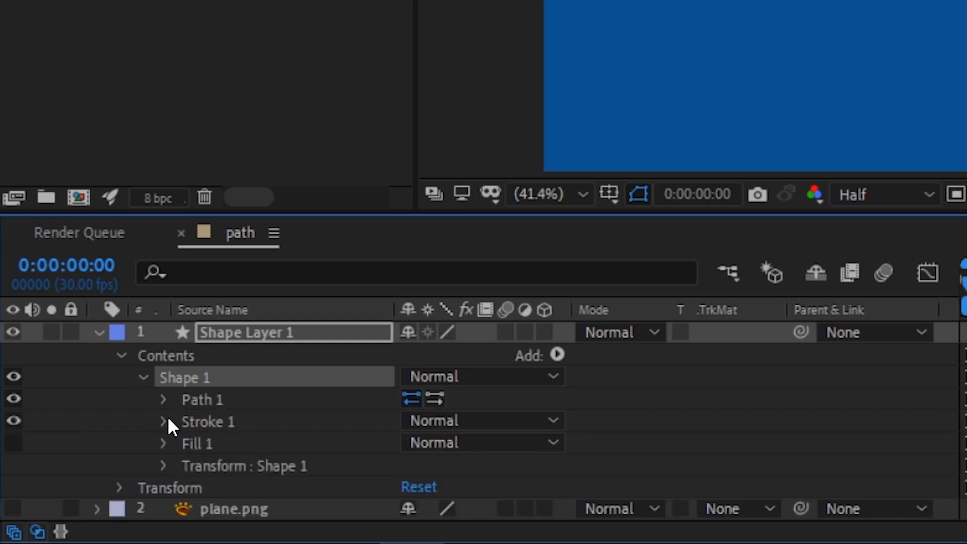
click(192, 401)
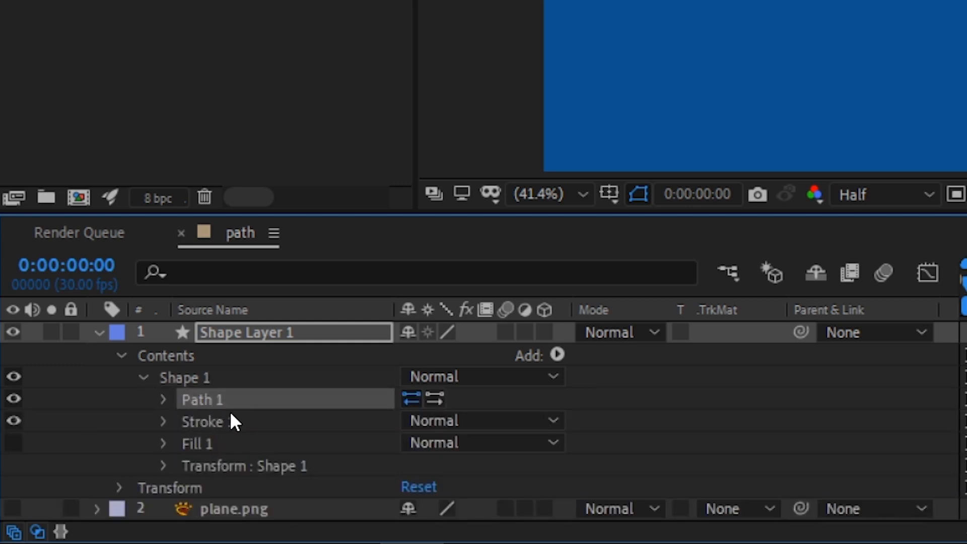
click(165, 401)
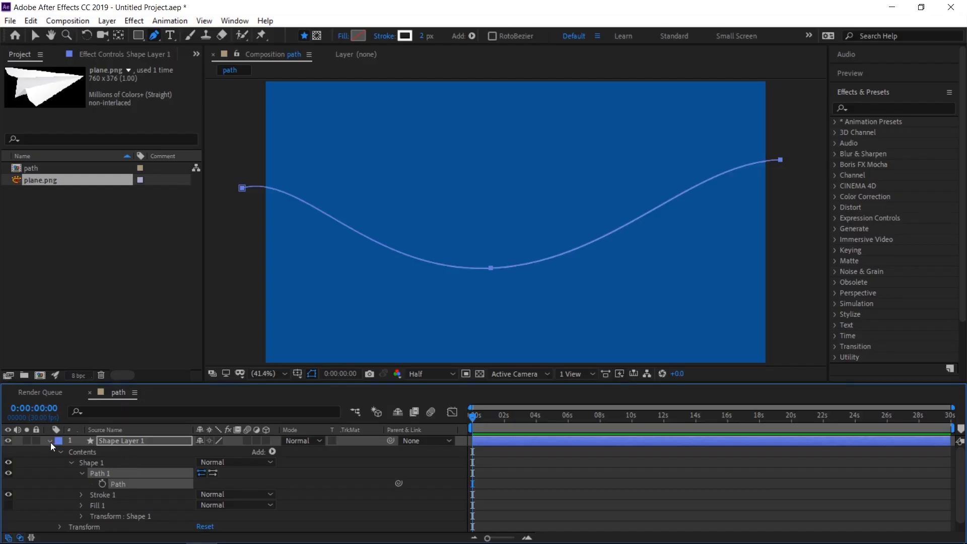
click(48, 441)
Show the plane.png layer again and paste the copied path into its Position property as motion keyframes.
click(49, 452)
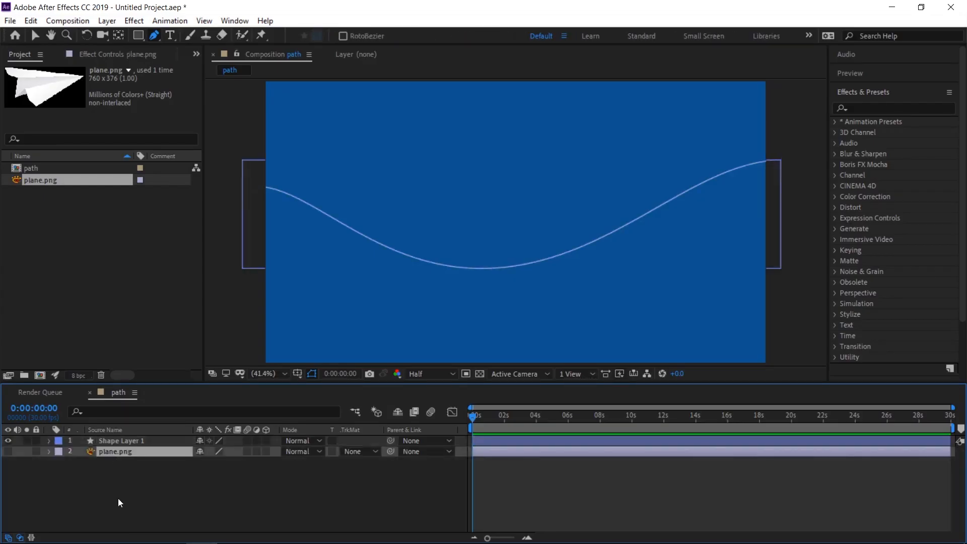
click(8, 451)
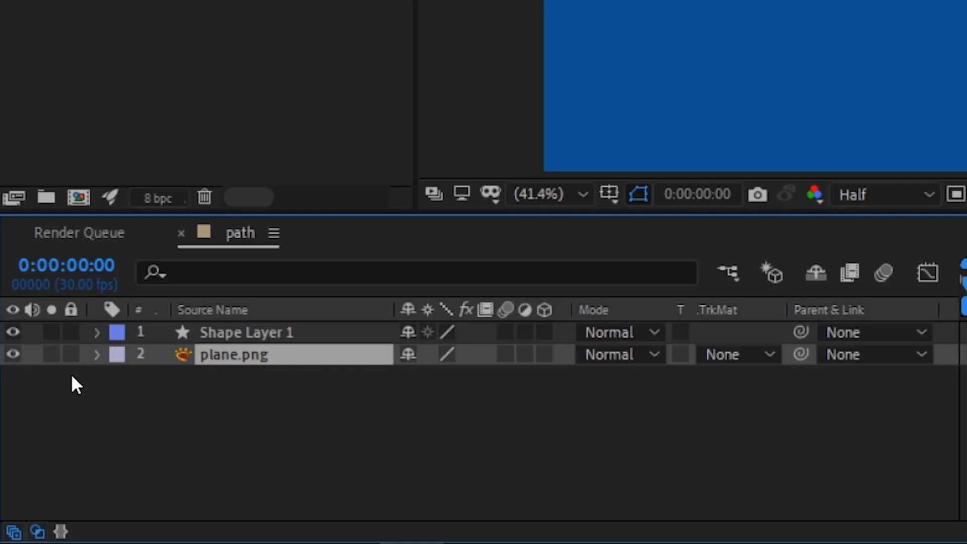
click(98, 355)
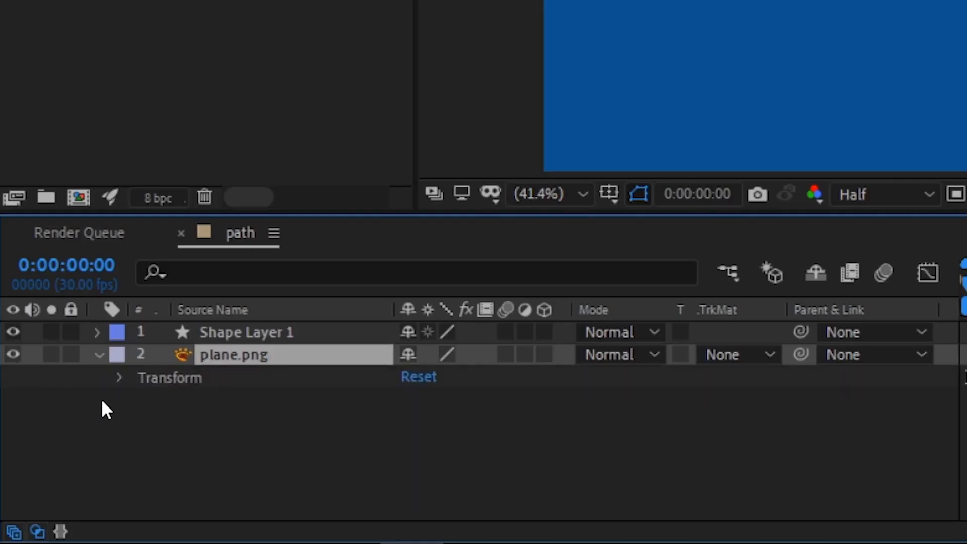
click(121, 379)
click(191, 421)
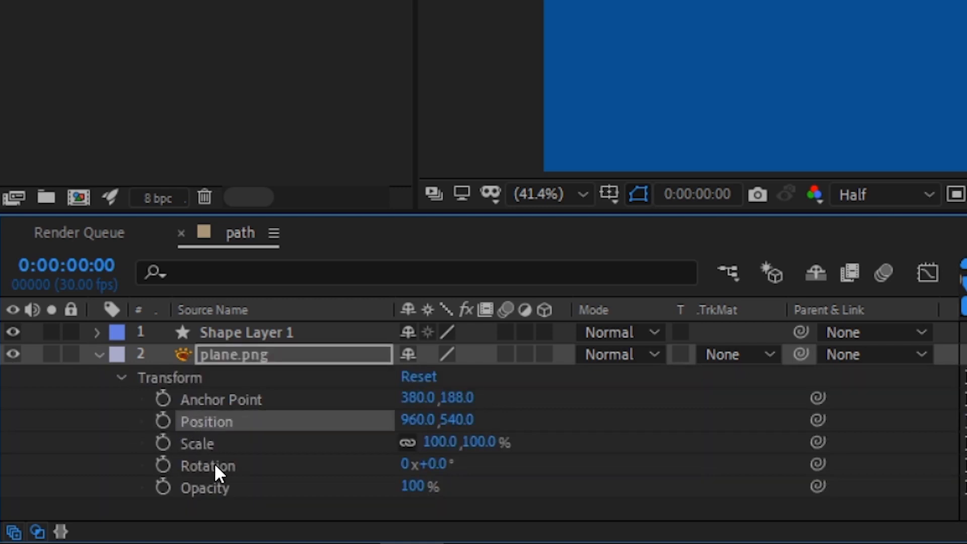
key(ctrl+v)
key(ctrl+v)
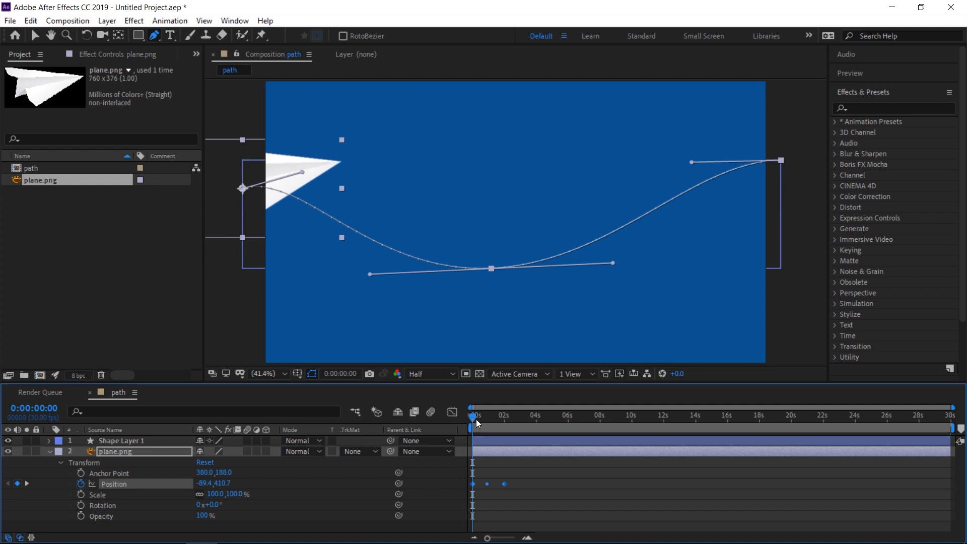
drag(473, 418, 438, 398)
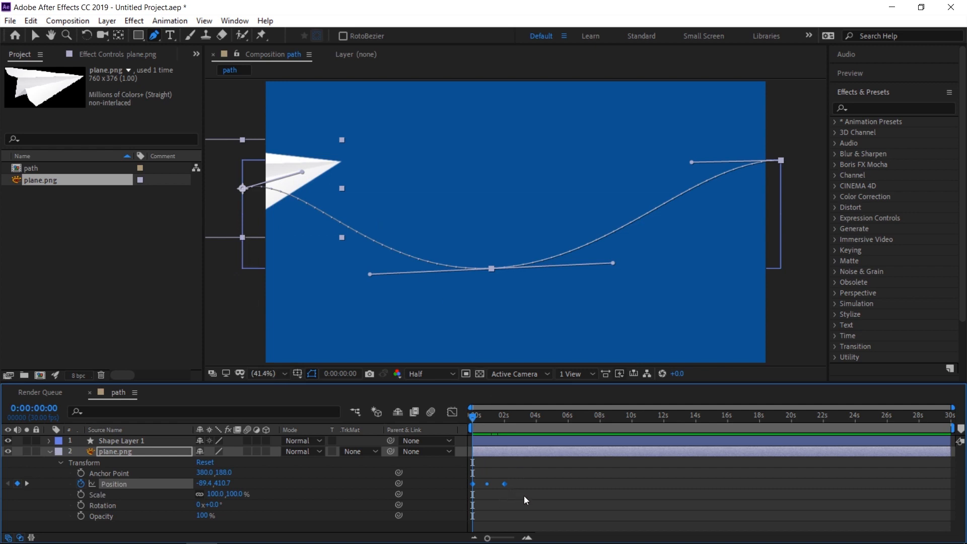
Retime the plane's Position keyframes, moving the last to about 5.5 s and the middle one to about 1.5 s, and preview the motion.
click(505, 486)
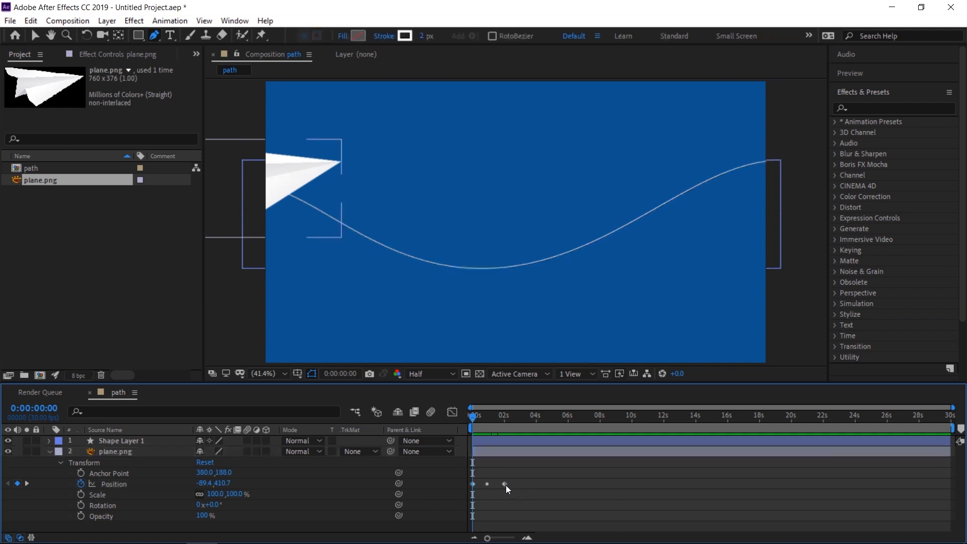
mouse_move(505, 484)
mouse_down()
mouse_move(568, 485)
mouse_move(502, 484)
mouse_up()
click(530, 503)
drag(569, 484, 562, 484)
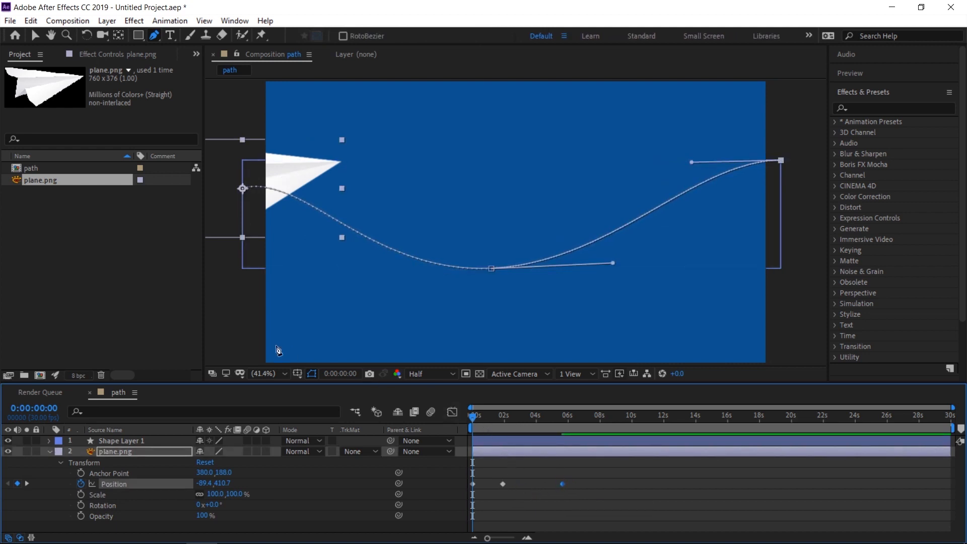
drag(502, 484, 497, 485)
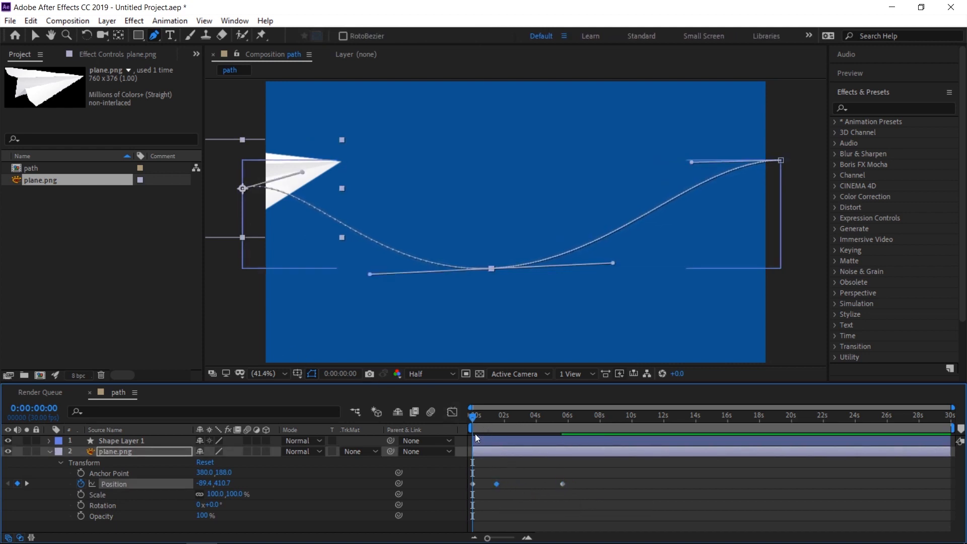
key(space)
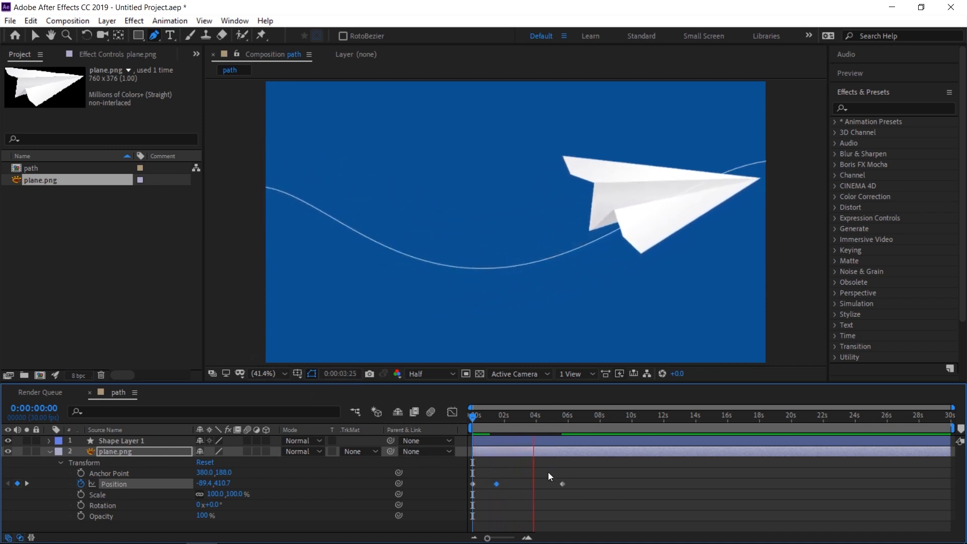
Retime the plane's Position keyframes, moving the middle one to about 2.7 s and the last to about 5.9 s.
key(space)
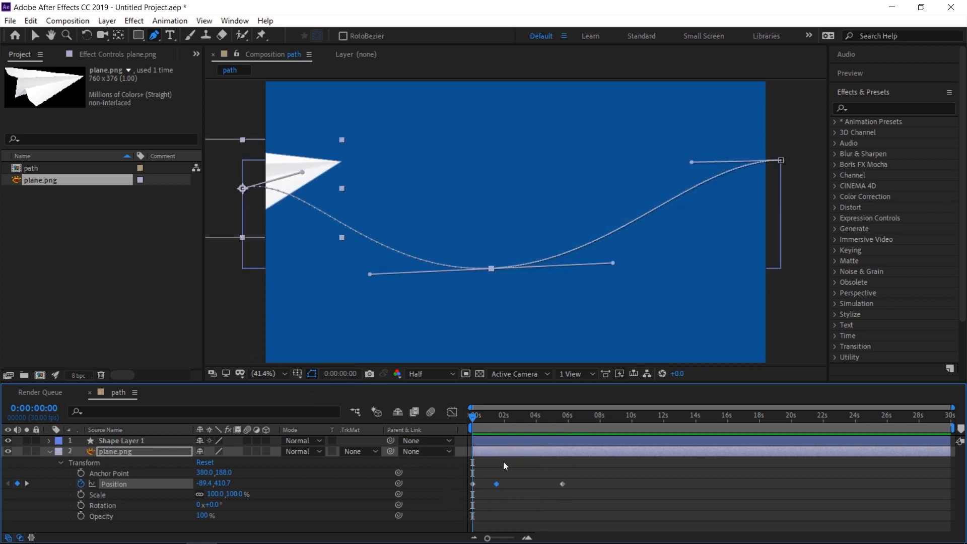
drag(496, 483, 568, 485)
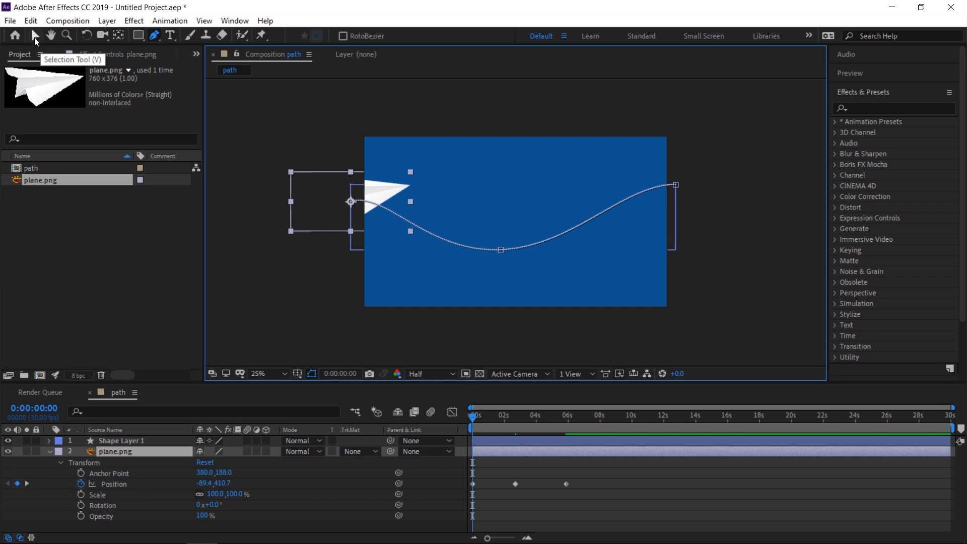
Reshape the plane's motion path with the Selection tool, moving both end points farther outside the frame and the middle point lower.
click(34, 37)
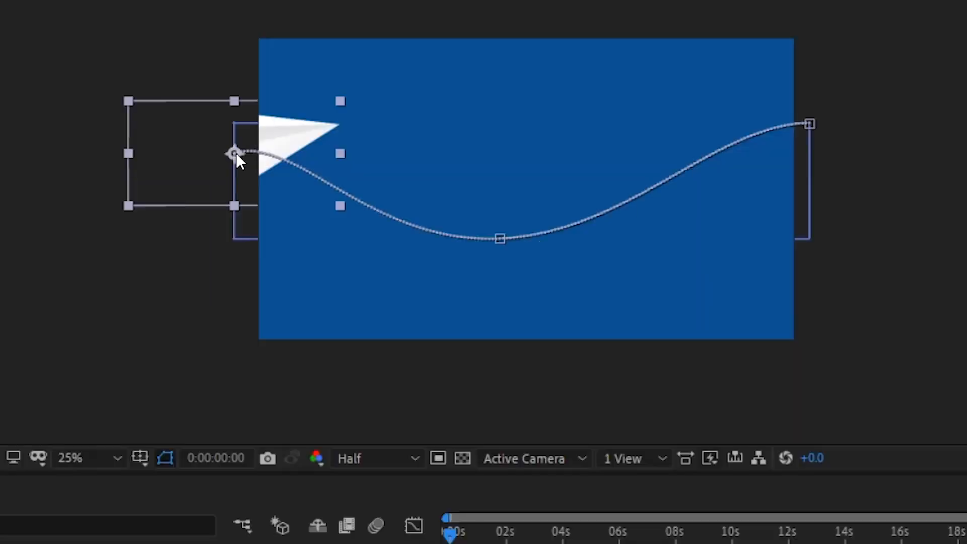
drag(351, 201, 337, 205)
drag(209, 161, 156, 144)
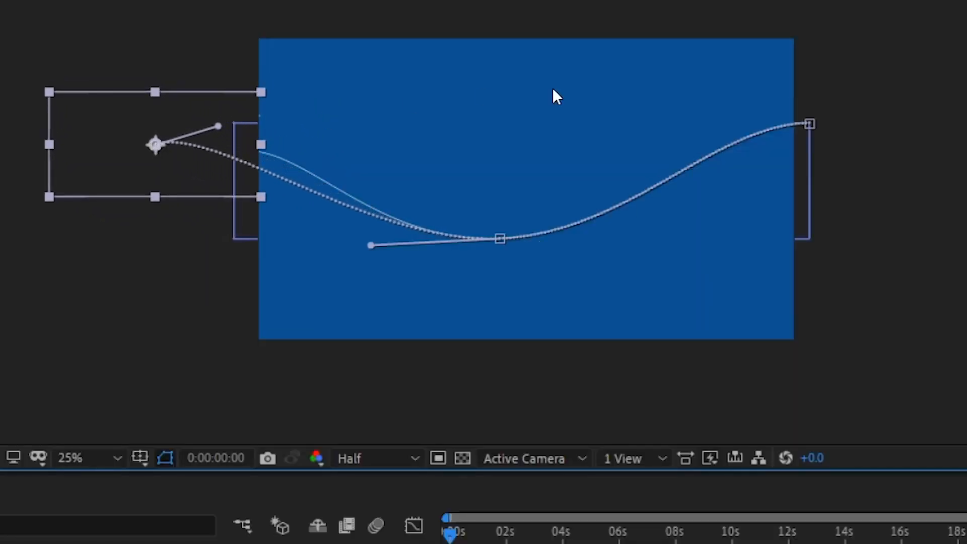
drag(813, 125, 932, 122)
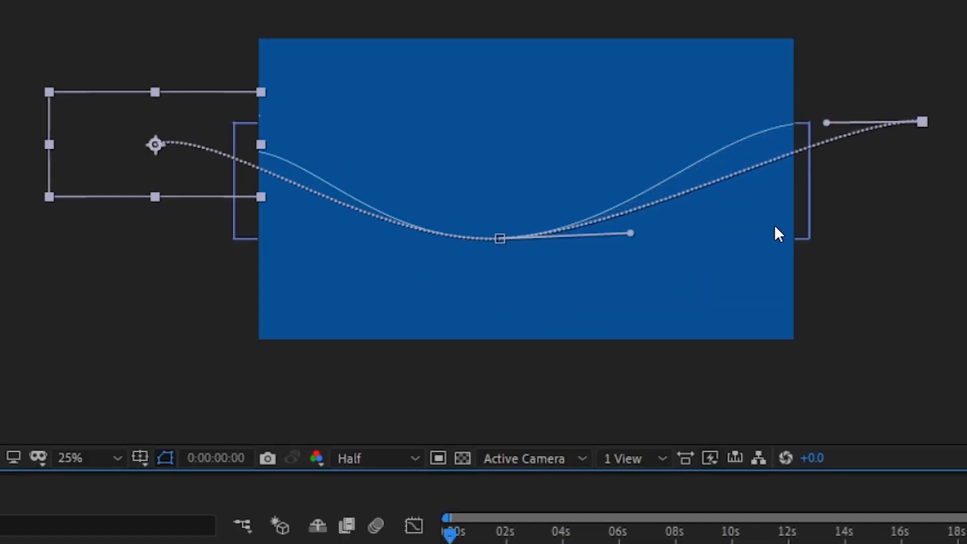
drag(501, 237, 526, 305)
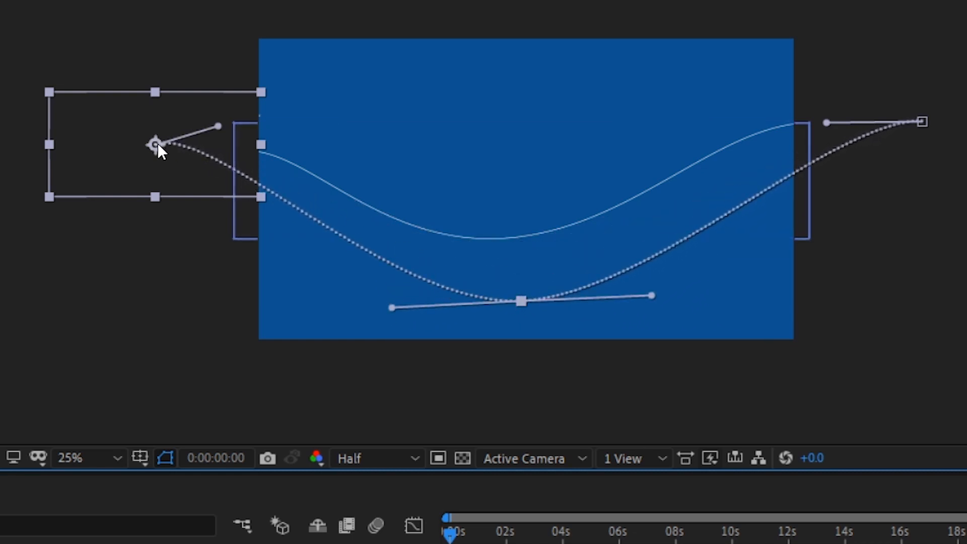
mouse_move(157, 145)
mouse_down()
mouse_move(134, 126)
mouse_move(146, 141)
mouse_up()
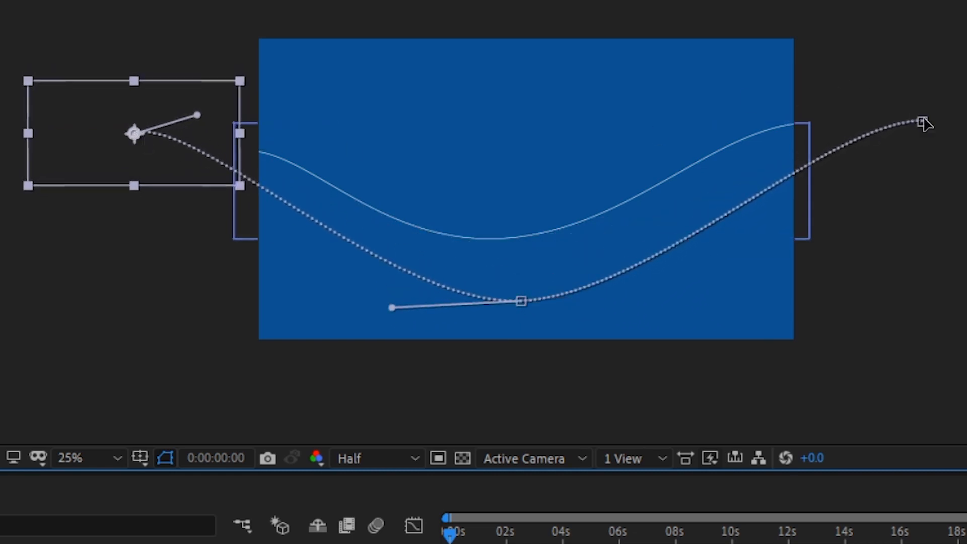
drag(924, 122, 926, 85)
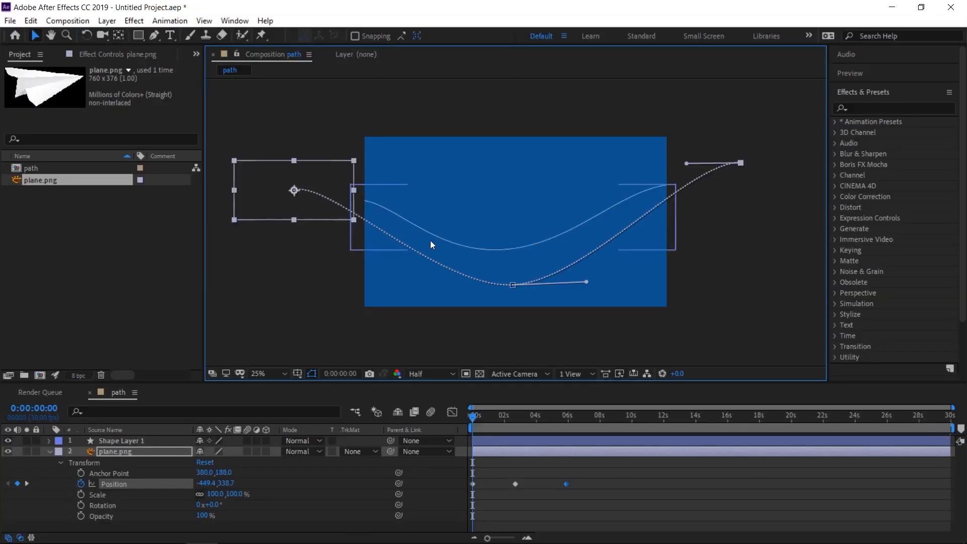
Delete Shape Layer 1 from the composition.
click(109, 441)
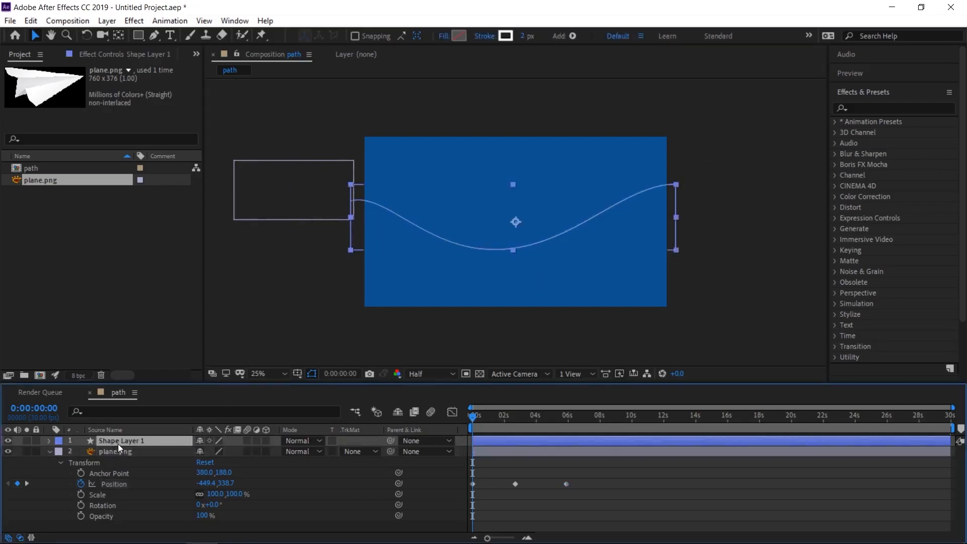
key(Delete)
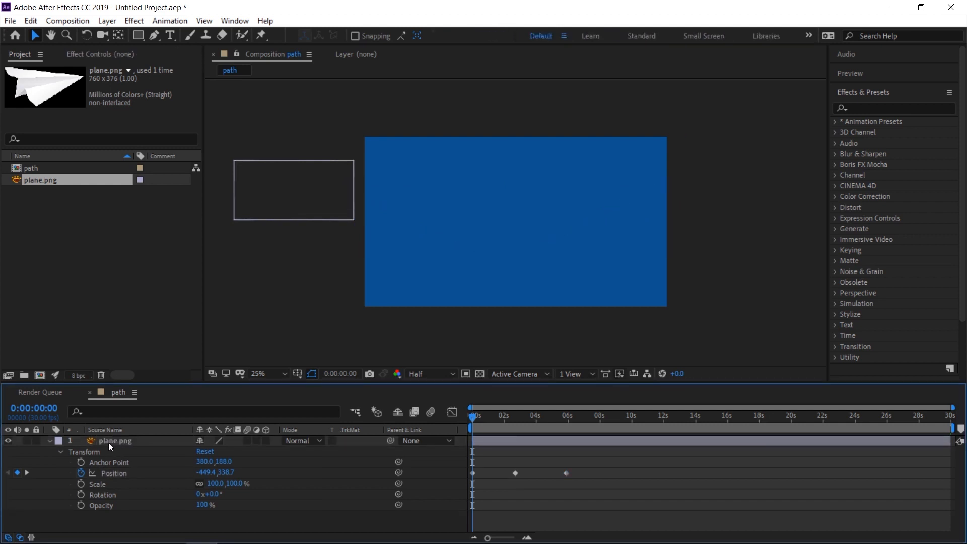
Scale the plane.png layer to 55% and scrub the timeline to check its size along the path.
click(108, 442)
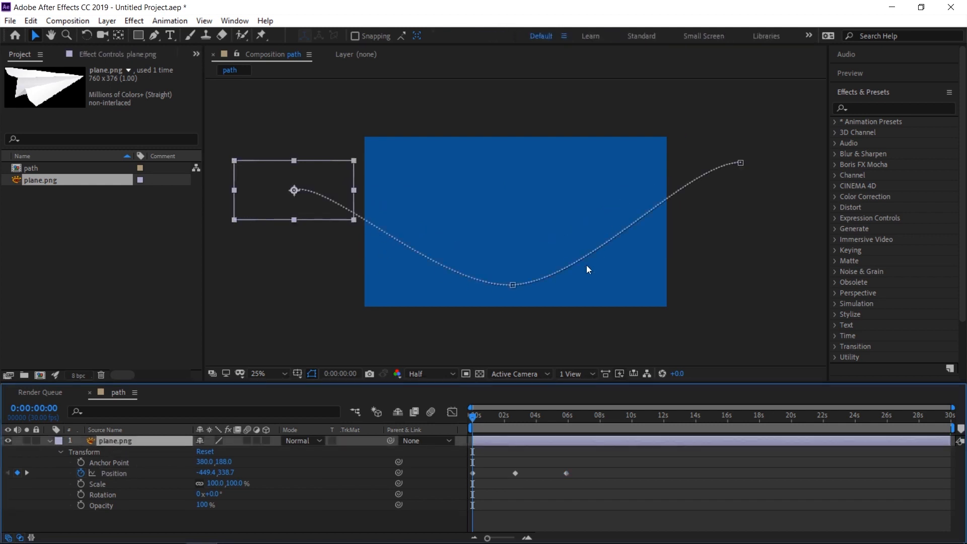
drag(475, 418, 530, 430)
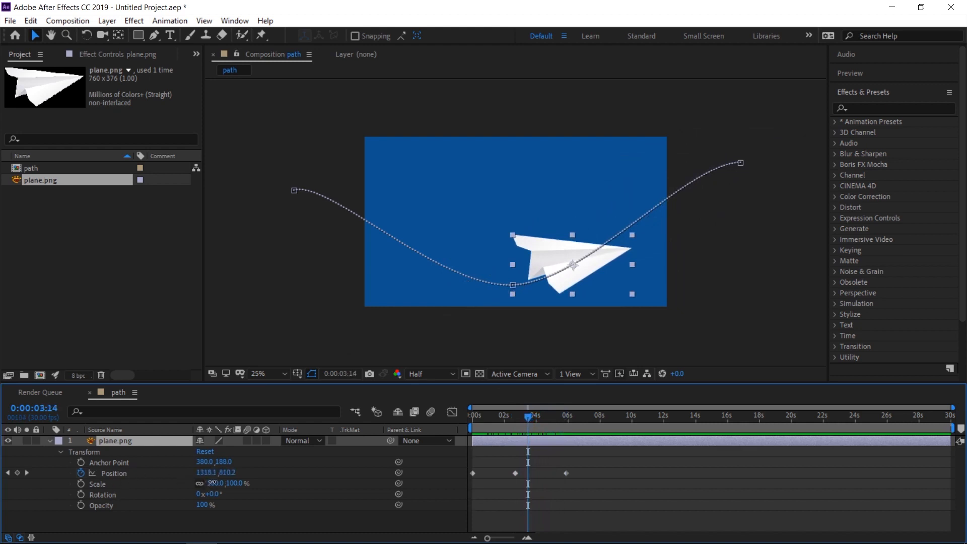
drag(215, 483, 189, 485)
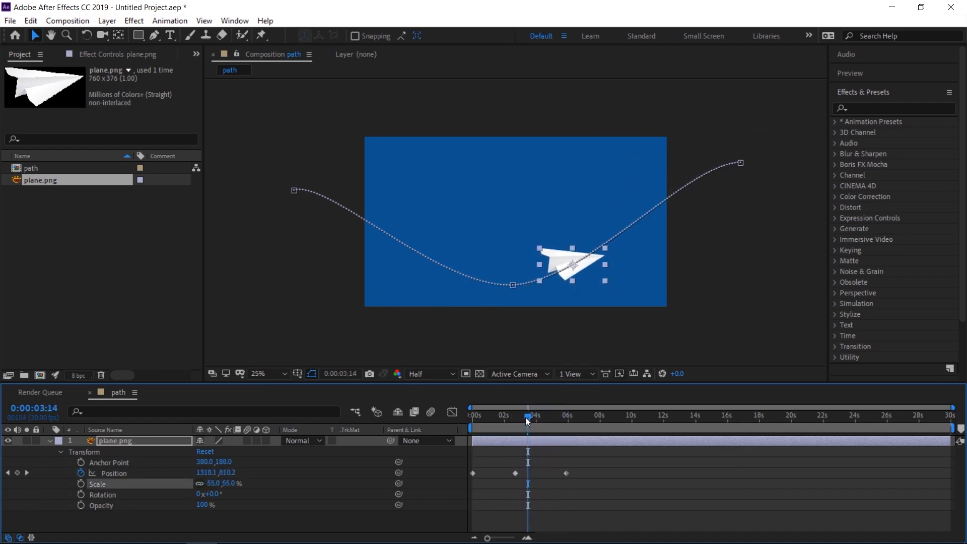
drag(526, 416, 492, 428)
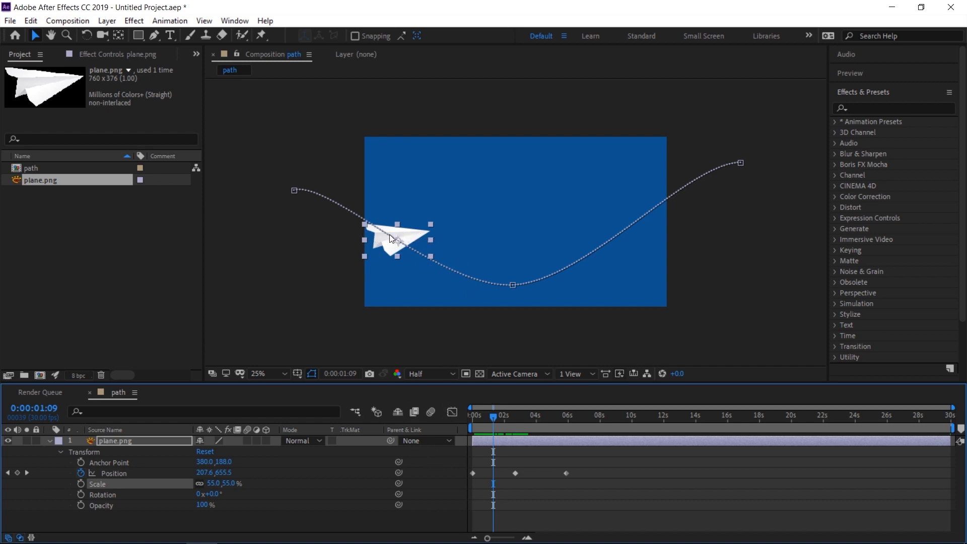
Set the plane layer's Auto-Orientation to Orient Along Path.
right_click(412, 236)
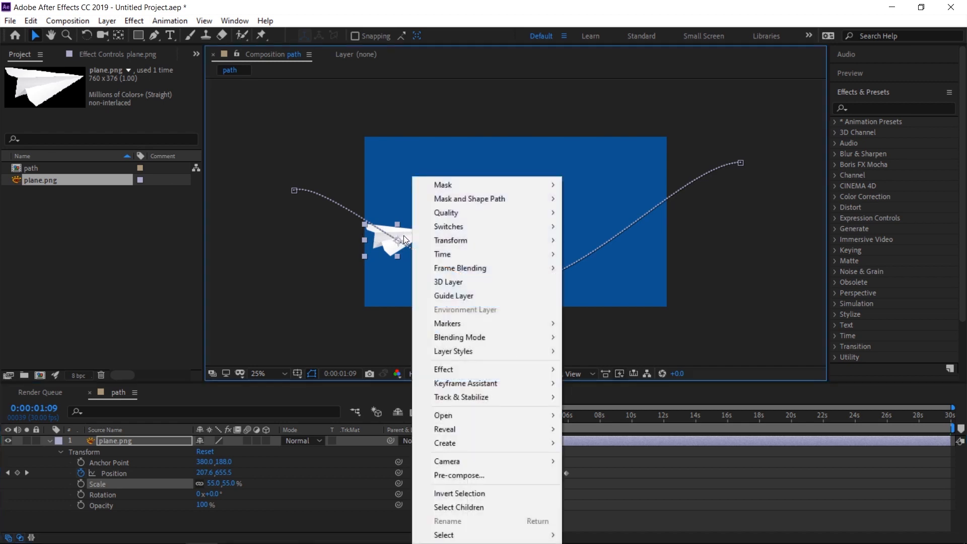
mouse_move(445, 237)
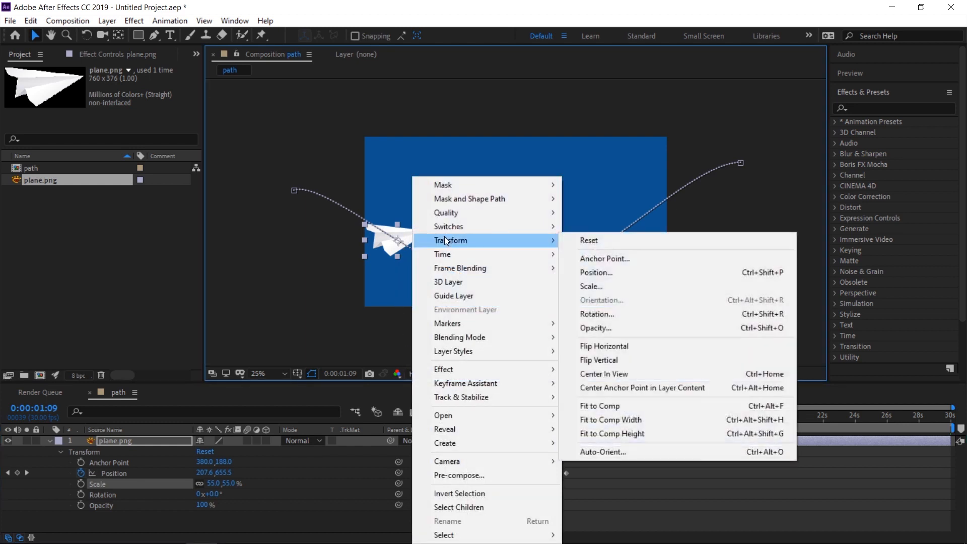
click(599, 452)
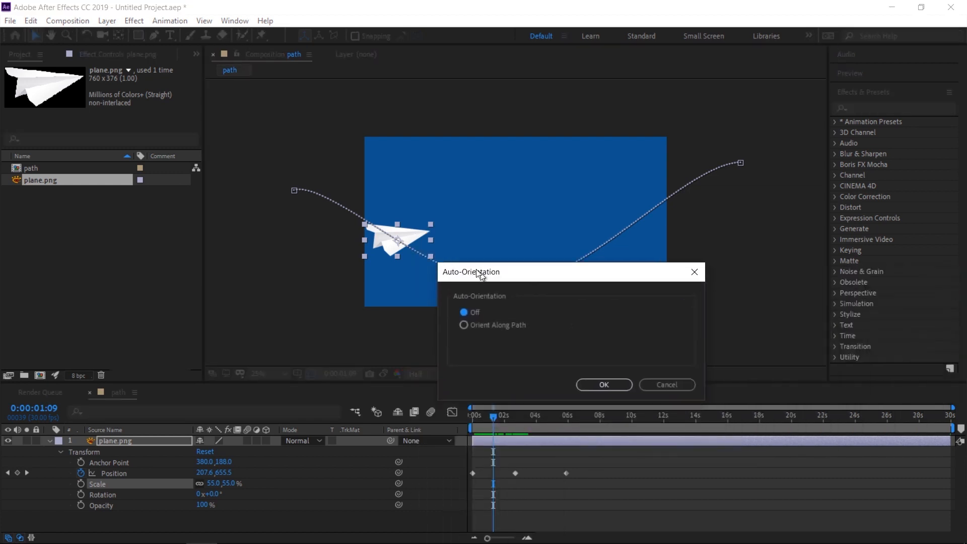
drag(480, 275, 421, 165)
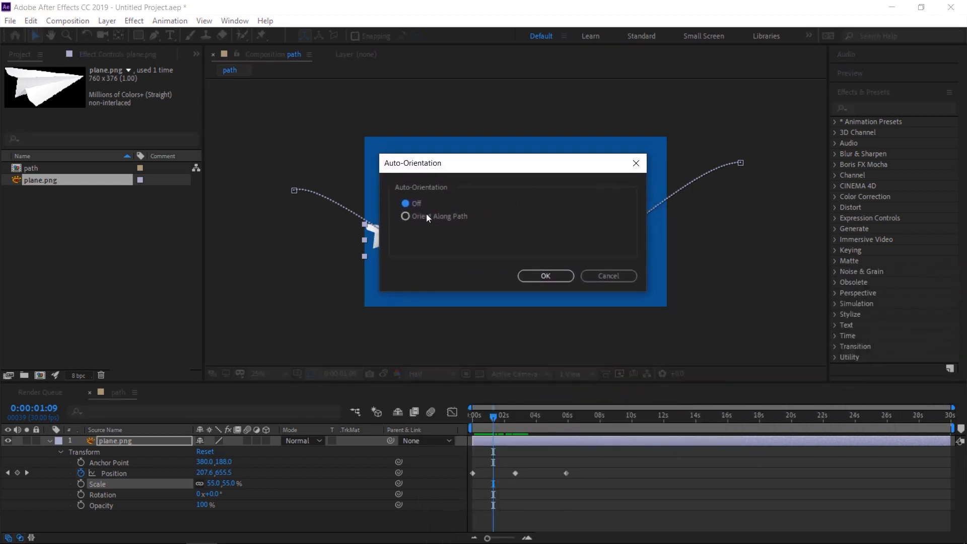
click(439, 218)
drag(441, 166, 540, 167)
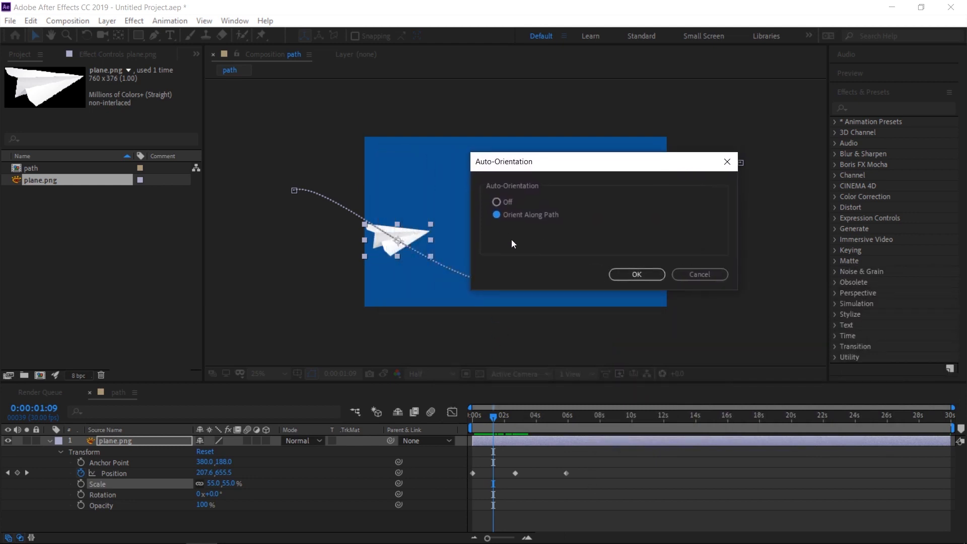
click(630, 274)
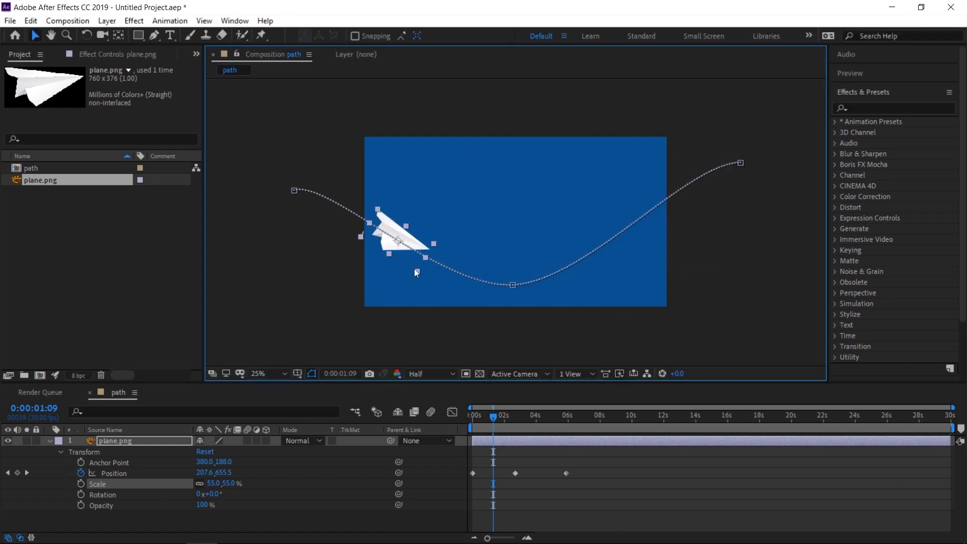
Set the plane's Rotation to 11° and scrub the timeline to check its heading along the path.
mouse_move(494, 415)
mouse_down()
mouse_move(540, 414)
mouse_move(496, 417)
mouse_up()
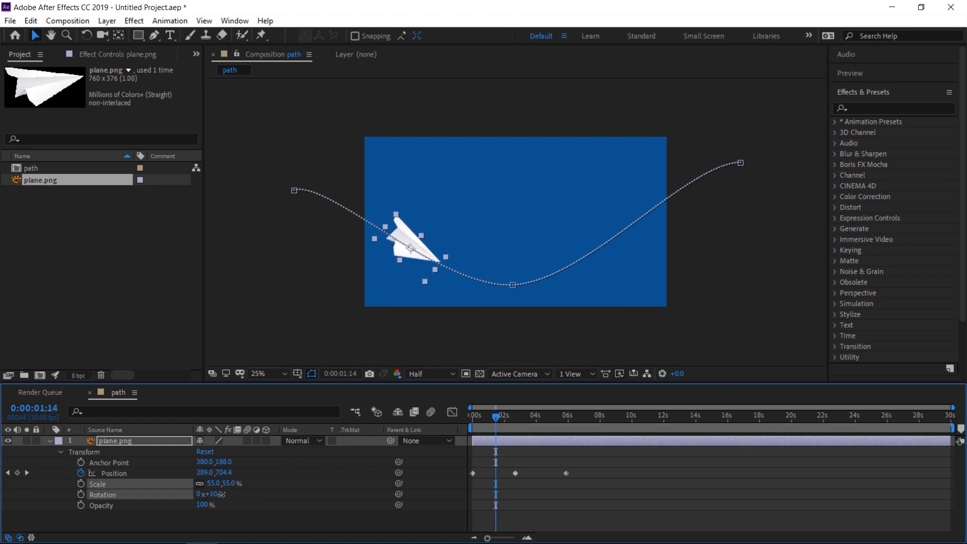
drag(215, 494, 223, 495)
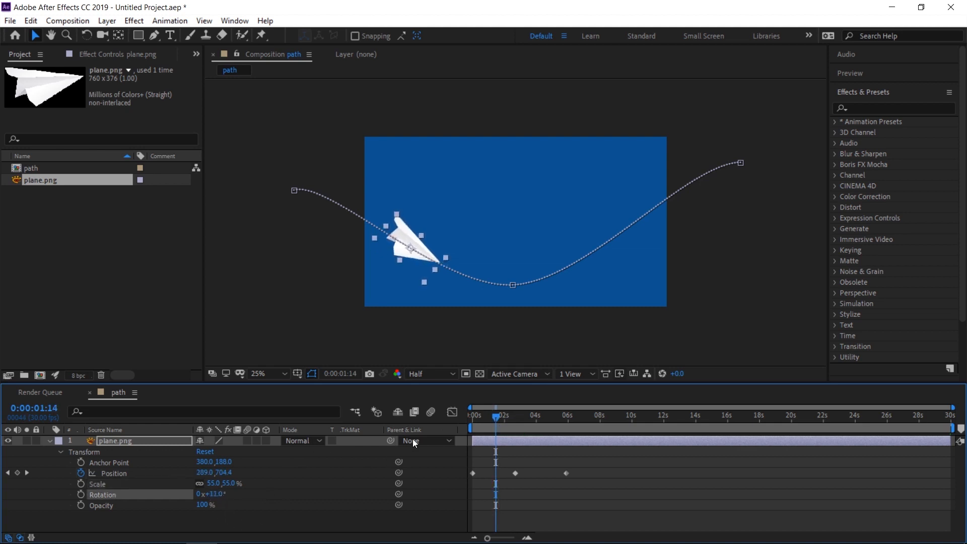
mouse_move(495, 416)
mouse_down()
mouse_move(544, 404)
mouse_move(516, 412)
mouse_move(474, 401)
mouse_move(500, 404)
mouse_up()
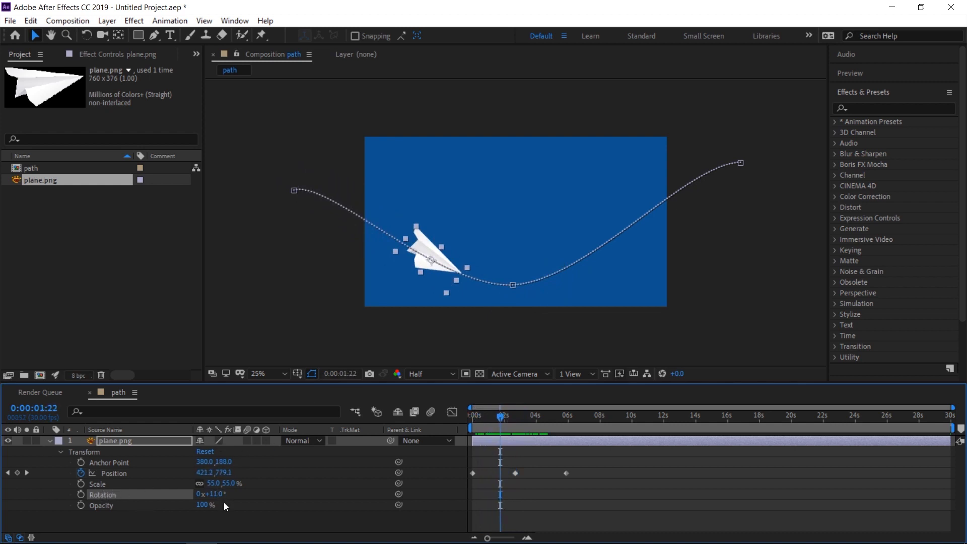
Try a Rotation of -116° on the plane, scrub the motion, and undo that rotation change.
drag(210, 494, 160, 499)
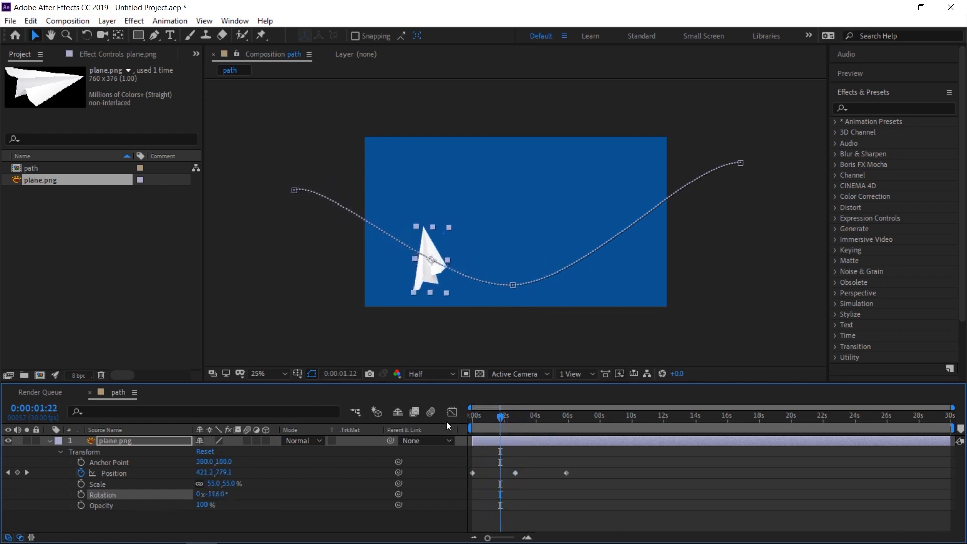
mouse_move(499, 419)
mouse_down()
mouse_move(526, 417)
mouse_move(492, 422)
mouse_up()
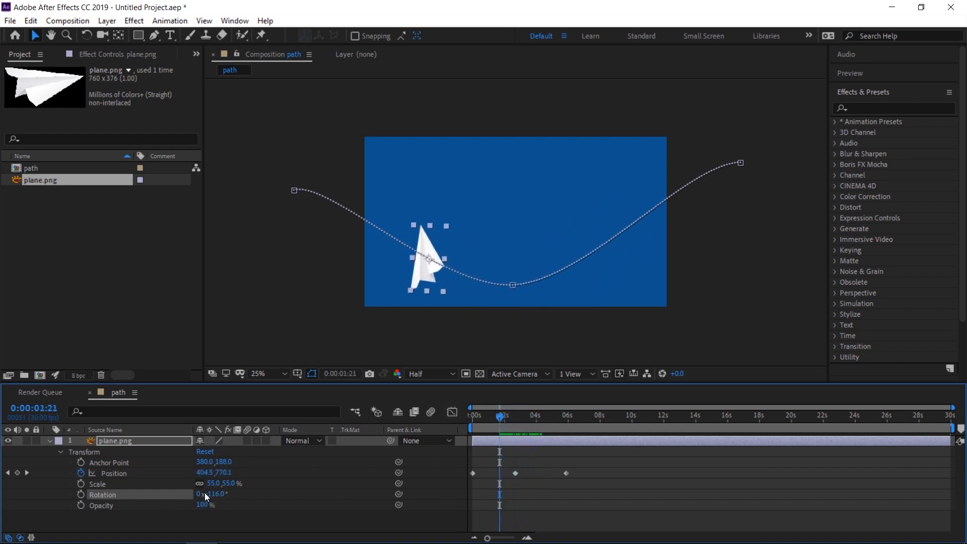
key(ctrl+z)
Add a vertex on the rising section of the plane's motion path and move it up and to the left.
drag(501, 426, 473, 418)
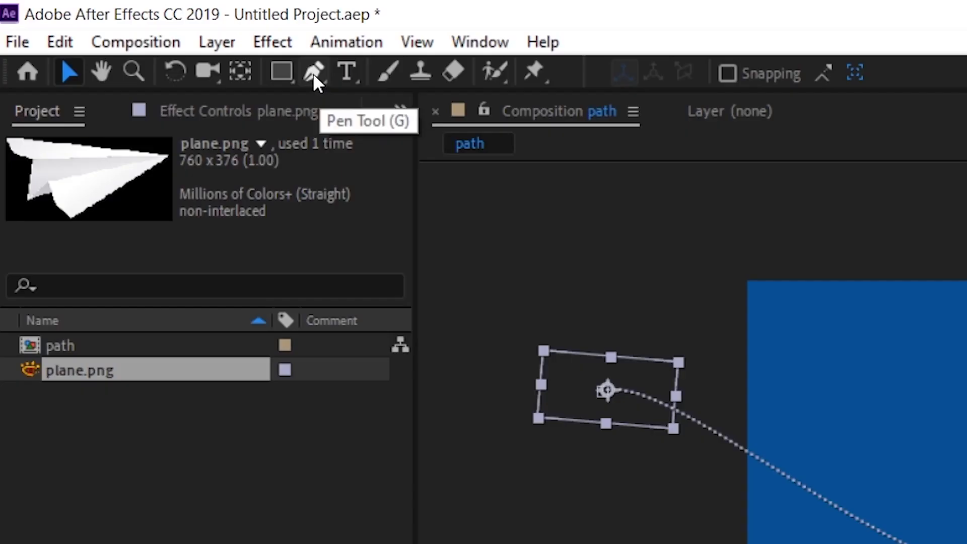
click(154, 35)
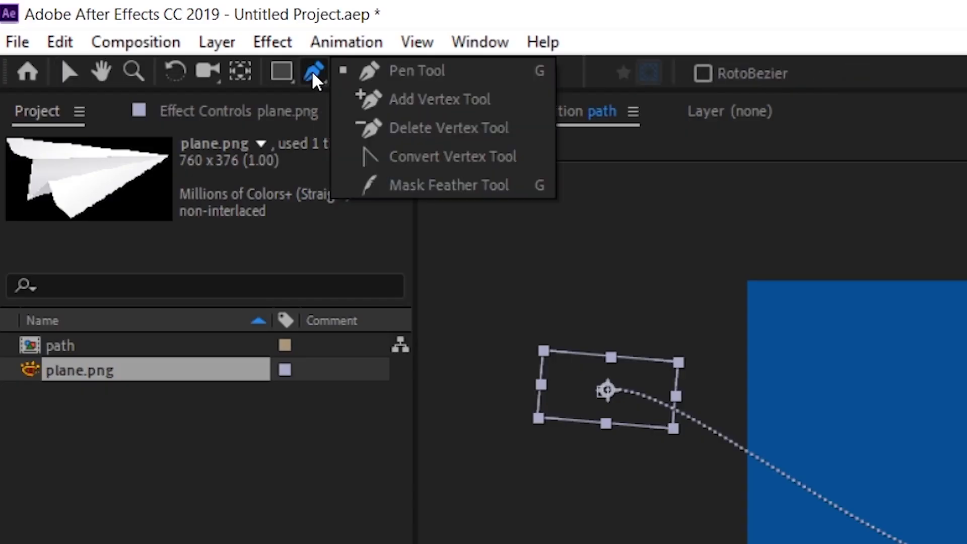
click(440, 102)
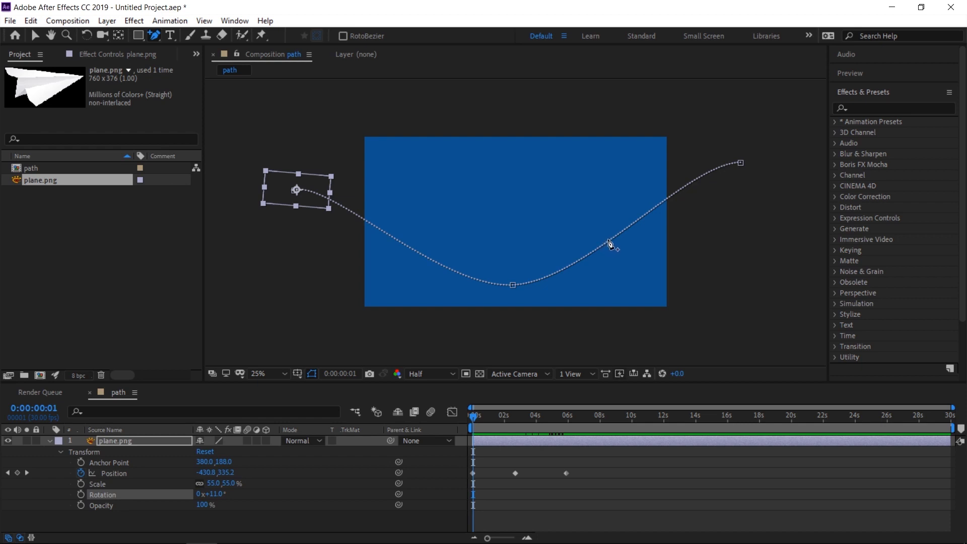
click(608, 244)
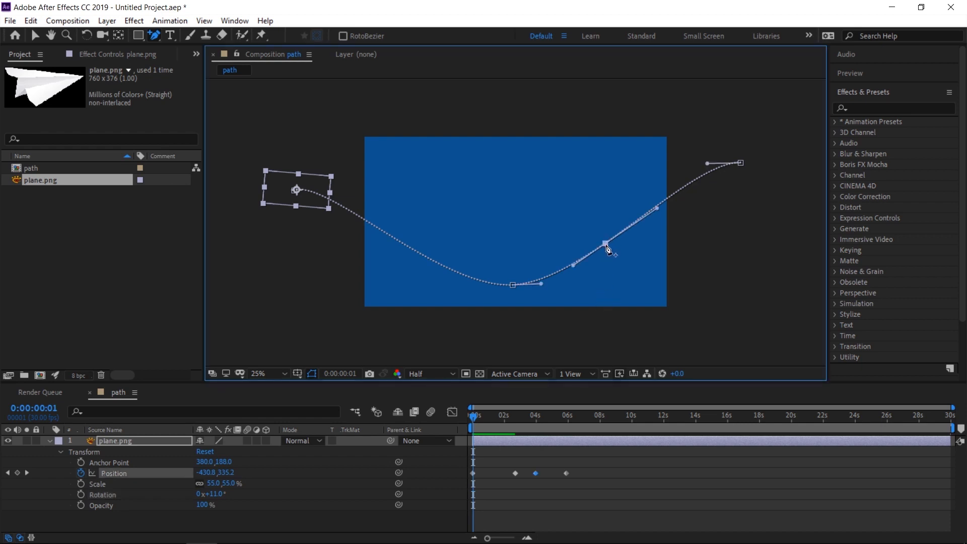
key(v)
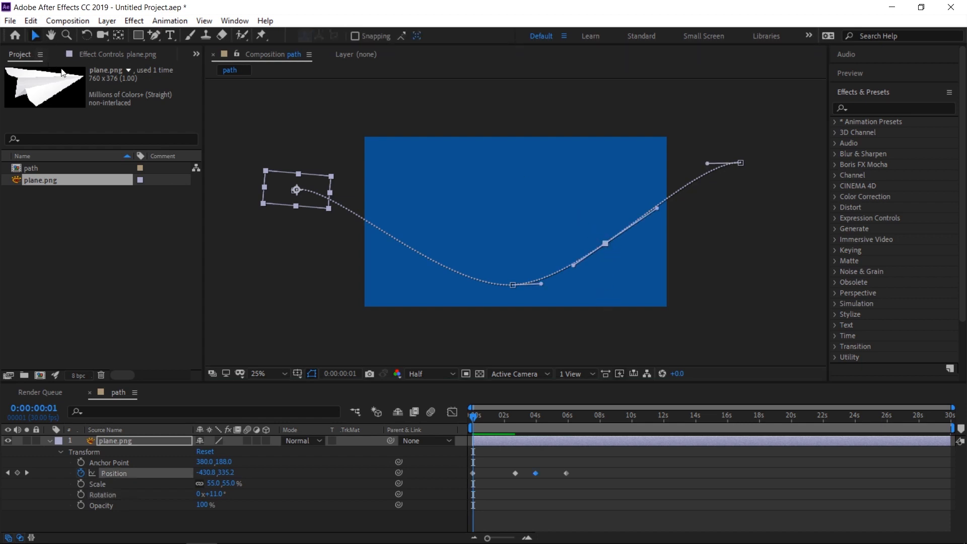
drag(607, 243, 568, 193)
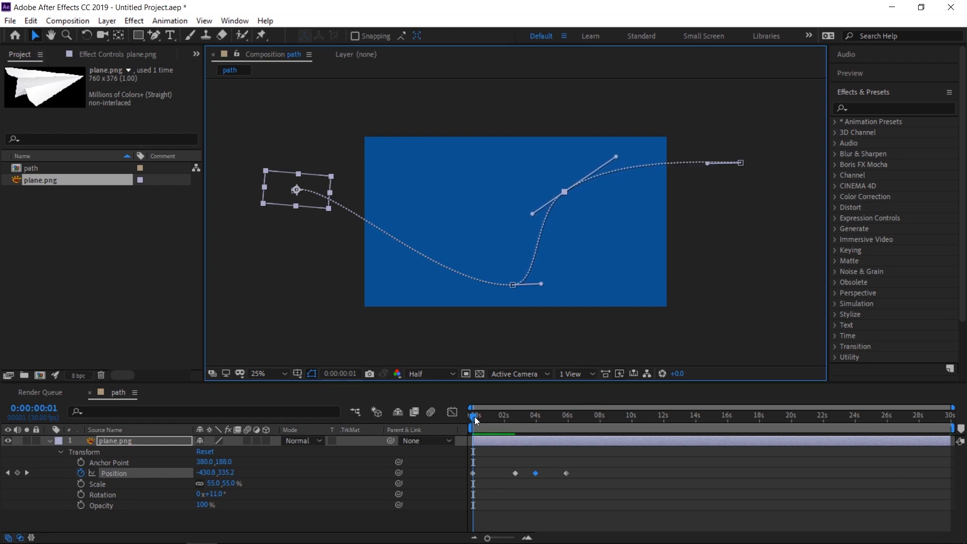
Preview the motion and retime the added vertex's Position keyframe to about 5.2 s and the last keyframe to about 7.5 s.
key(space)
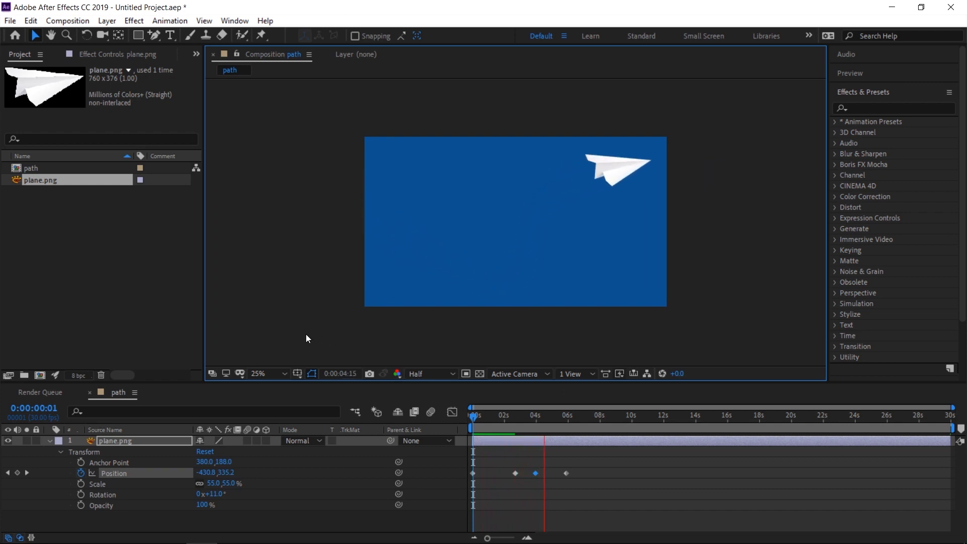
key(space)
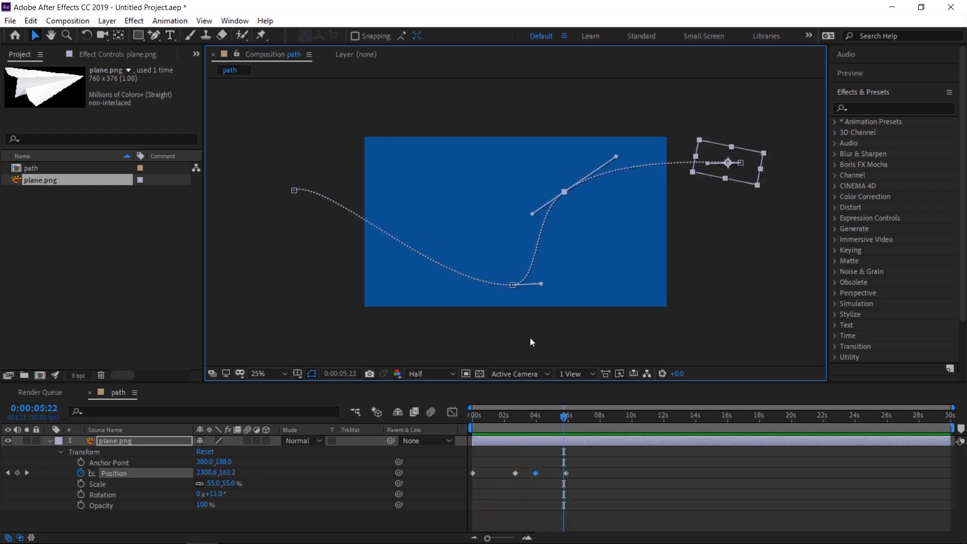
drag(575, 416, 537, 427)
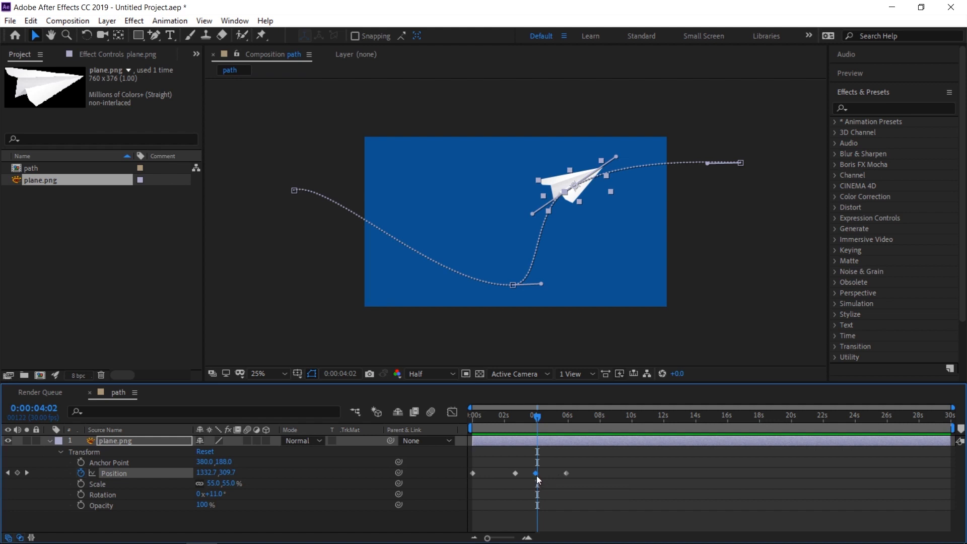
mouse_move(536, 475)
mouse_down()
mouse_move(567, 473)
mouse_move(555, 475)
mouse_up()
drag(534, 418, 508, 417)
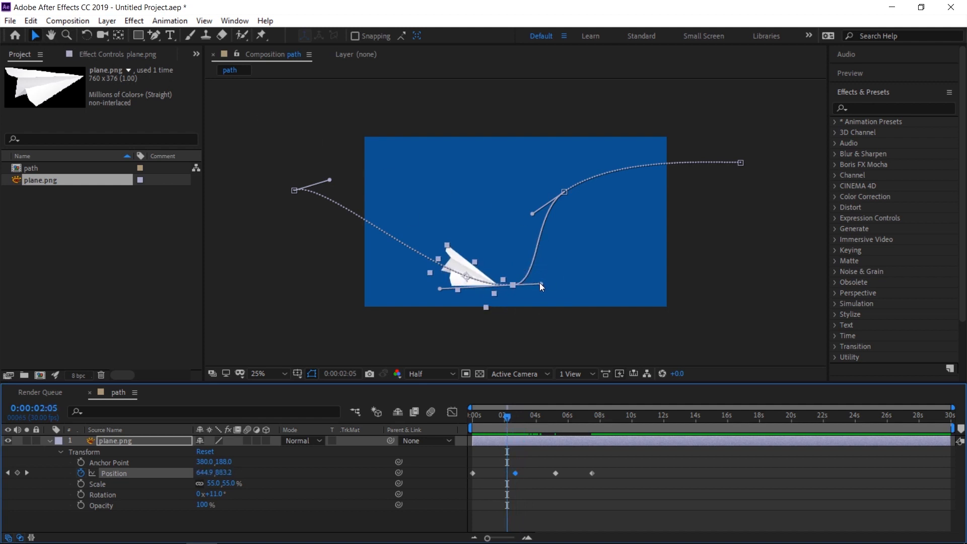
Lengthen the direction handles of the motion path's lowest vertex, then move the upper vertex up and to the right and lengthen its handles at a shallower angle.
drag(539, 282, 548, 286)
mouse_move(531, 213)
mouse_down()
mouse_move(518, 191)
mouse_move(532, 214)
mouse_up()
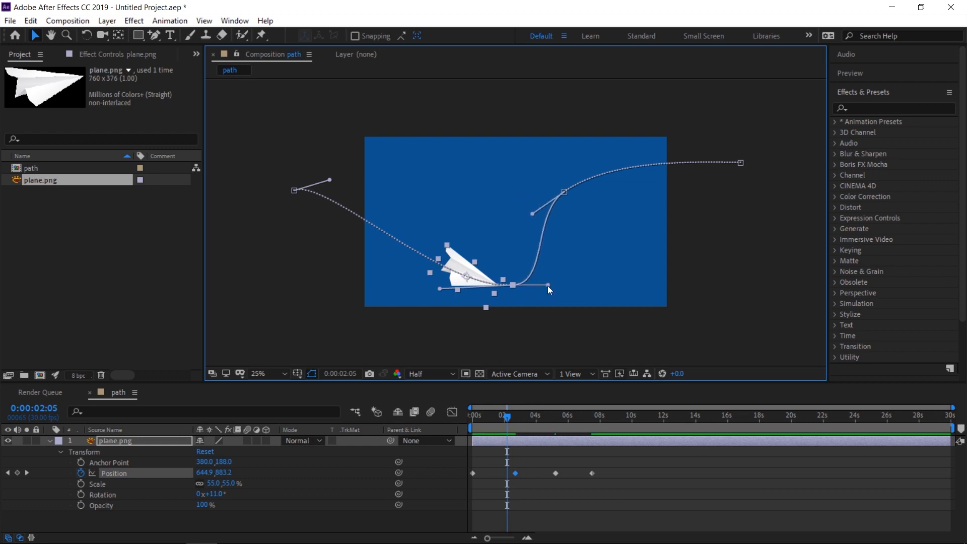
drag(548, 285, 599, 279)
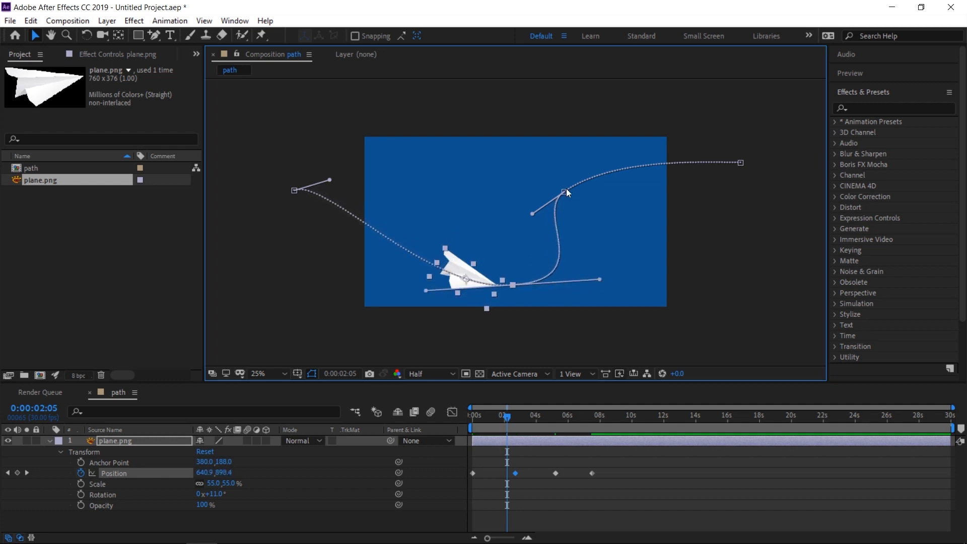
drag(564, 192, 532, 181)
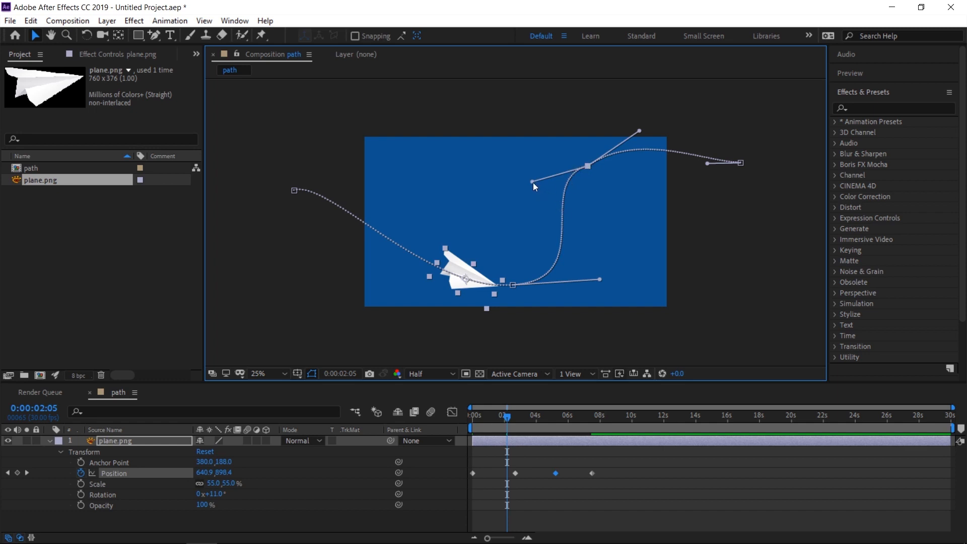
drag(532, 184, 517, 190)
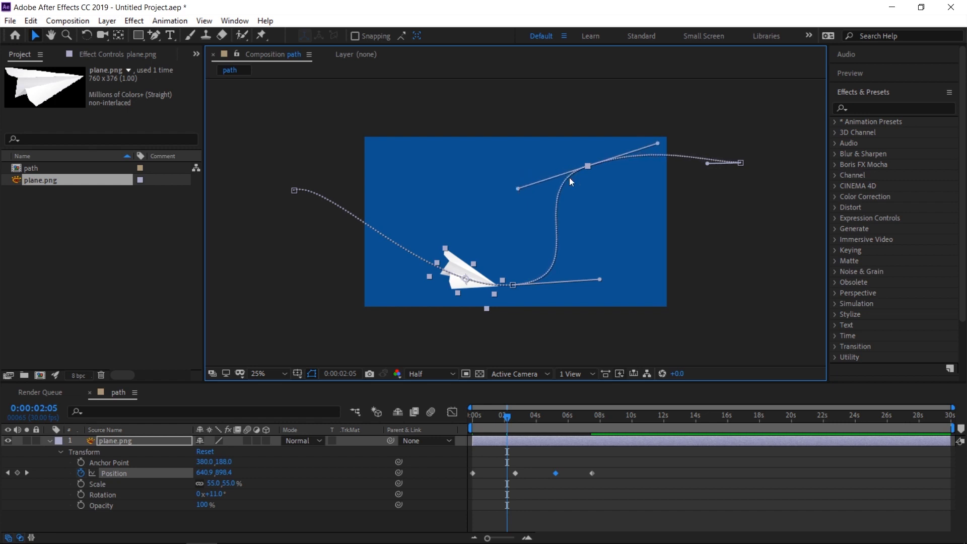
Lower the motion path's end vertex outside the frame, then preview the flight and scrub back to about 5.3 s.
click(291, 308)
key(space)
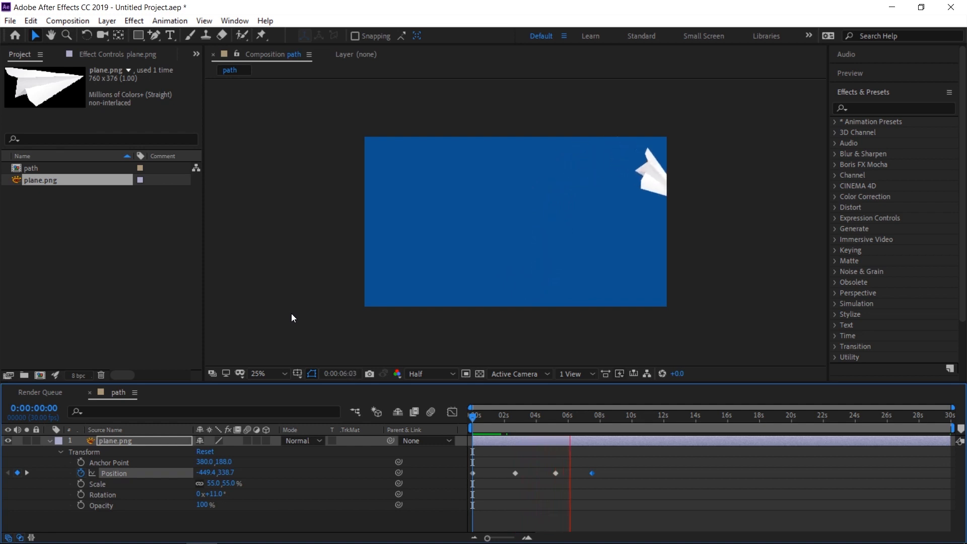
key(space)
drag(573, 419, 555, 418)
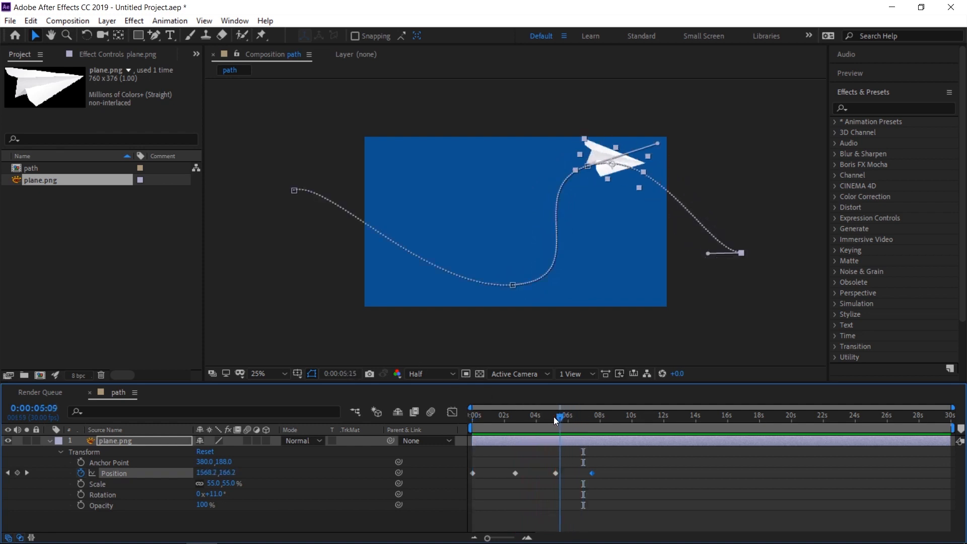
Import space.jpg and add it to the path composition as a background layer beneath plane.png.
double_click(114, 205)
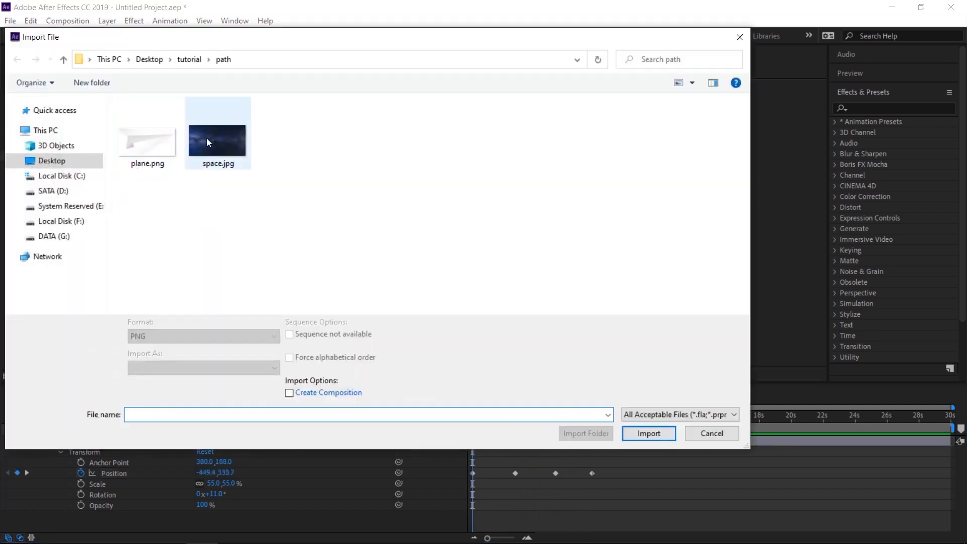
double_click(207, 138)
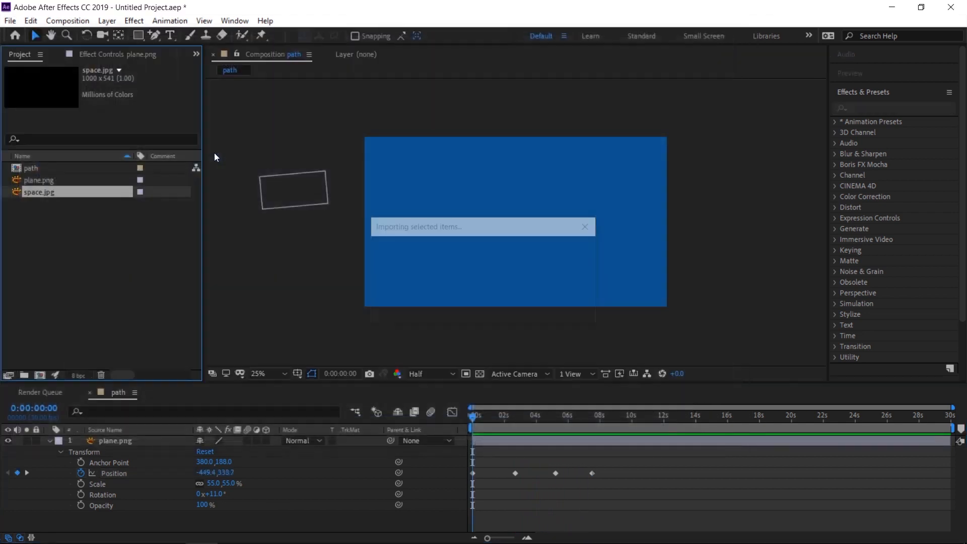
drag(65, 230, 161, 478)
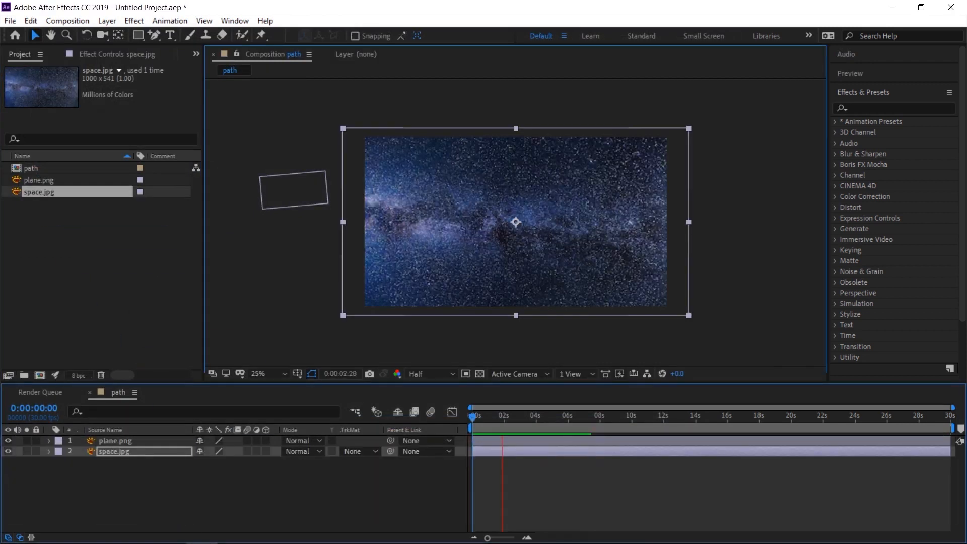
Preview the plane's flight over the space background with the composition fitted to the viewer.
click(287, 318)
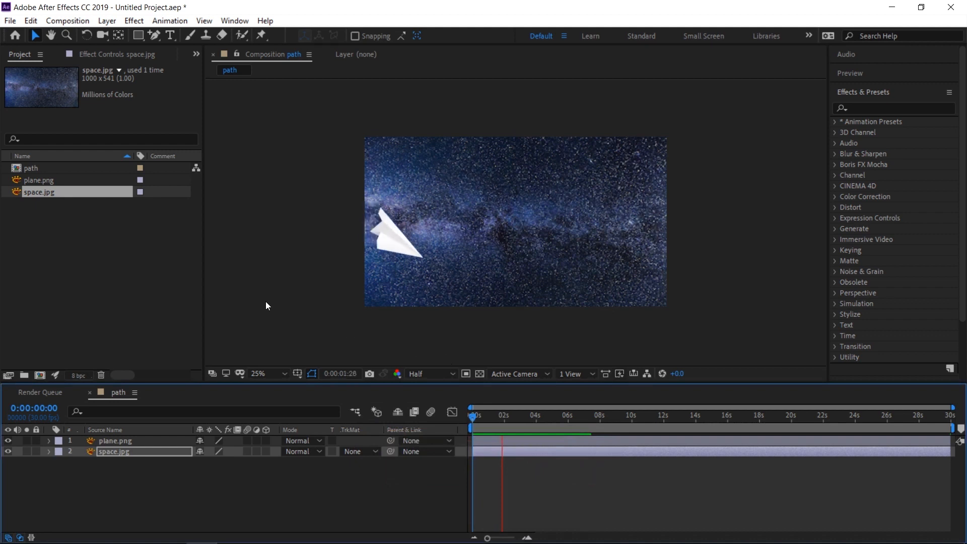
click(277, 374)
click(266, 153)
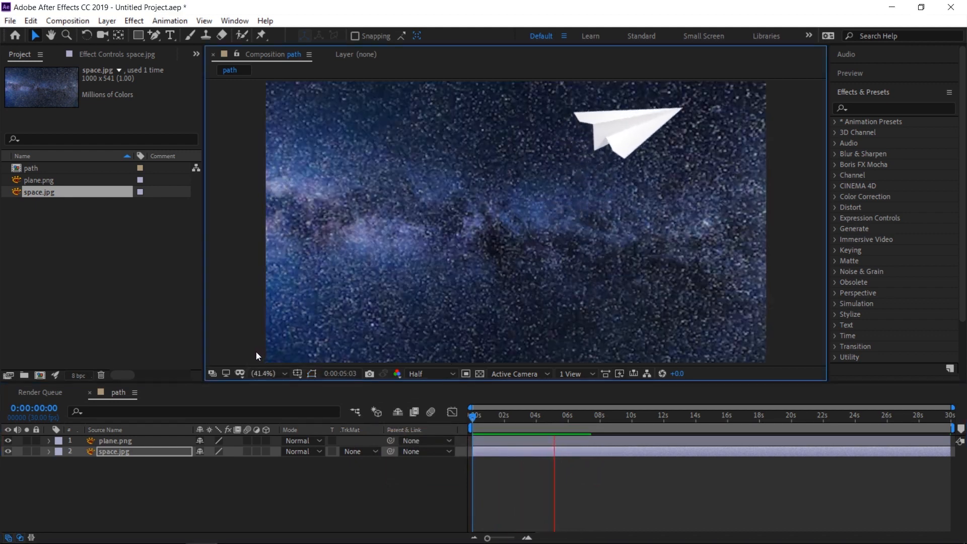